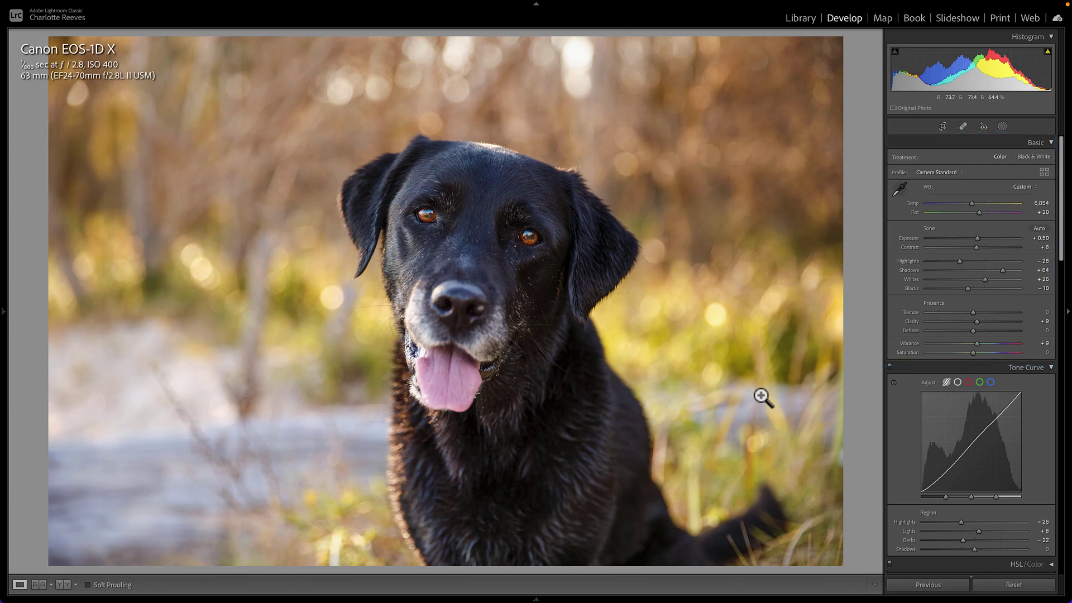
Compare the edit with the Before view, then zoom to 1:1 on the dog's face
{"action": "key", "text": "backslash"}
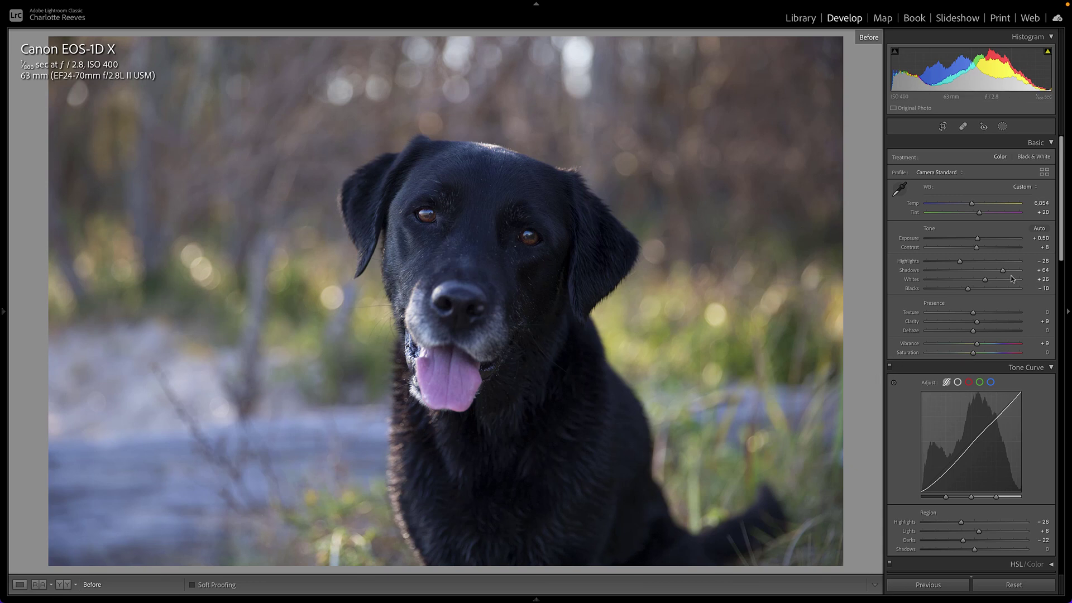
{"action": "key", "text": "backslash"}
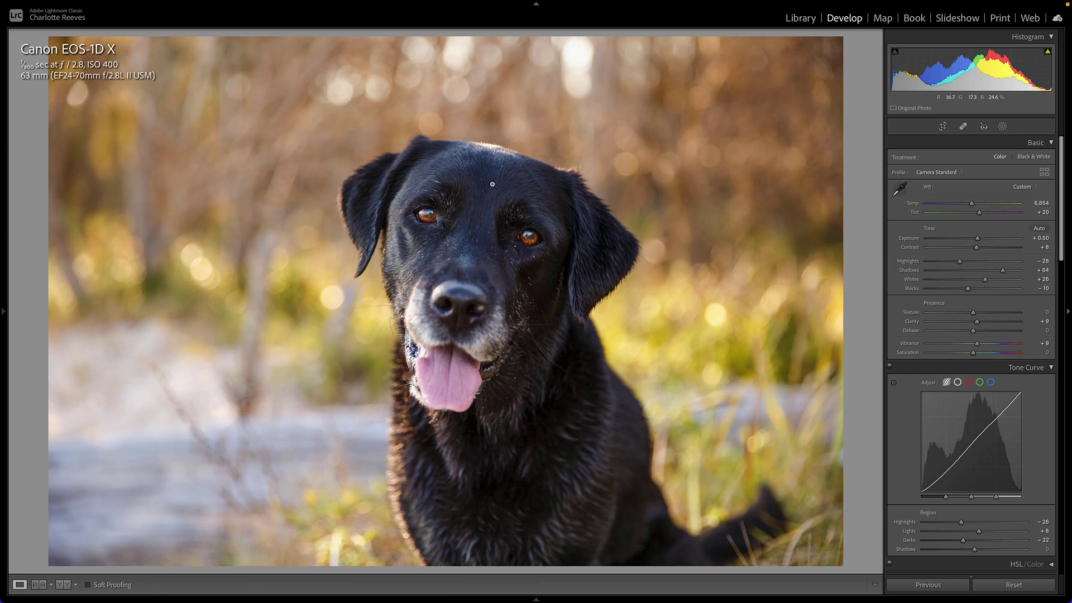
{"action": "left_click", "coordinate": [490, 228]}
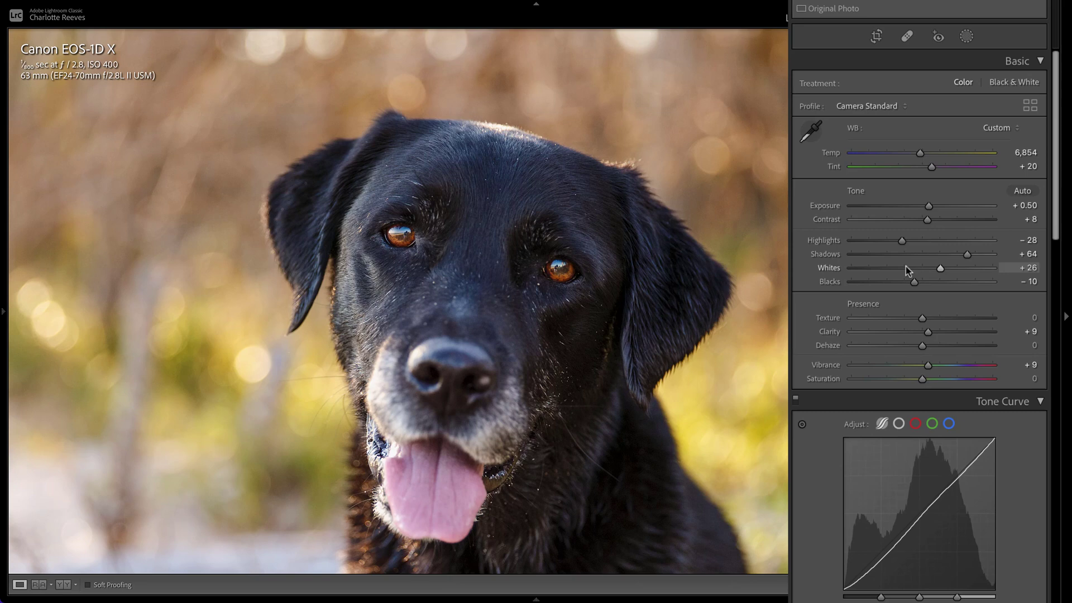
Push Vibrance to +100 to expose the blue cast, then zoom back in on the dog's muzzle
{"action": "left_click_drag", "start_coordinate": [928, 365], "coordinate": [992, 378]}
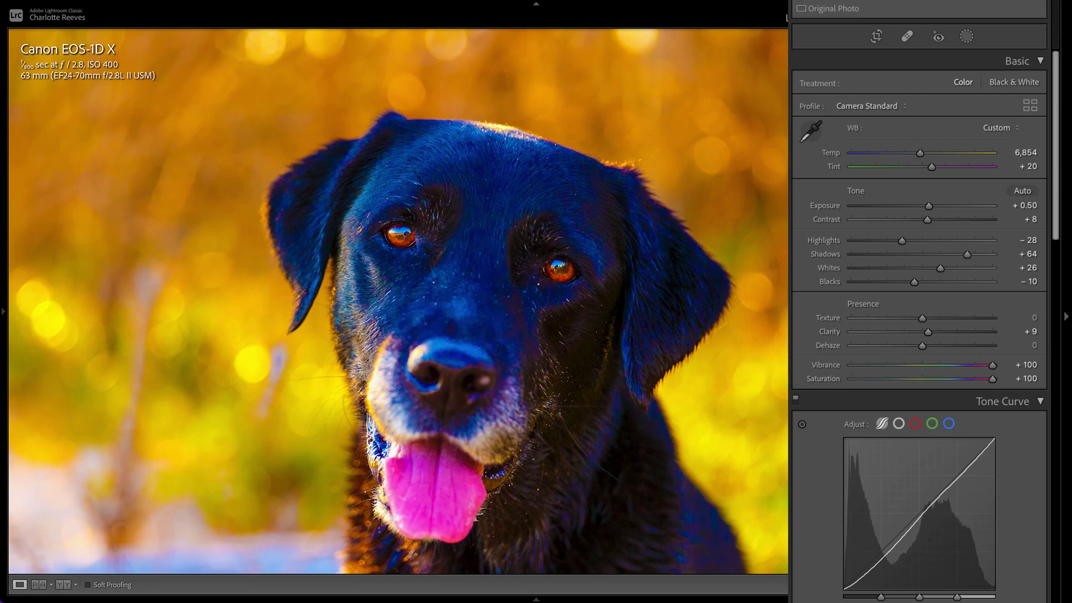
{"action": "left_click_drag", "start_coordinate": [564, 373], "coordinate": [667, 232]}
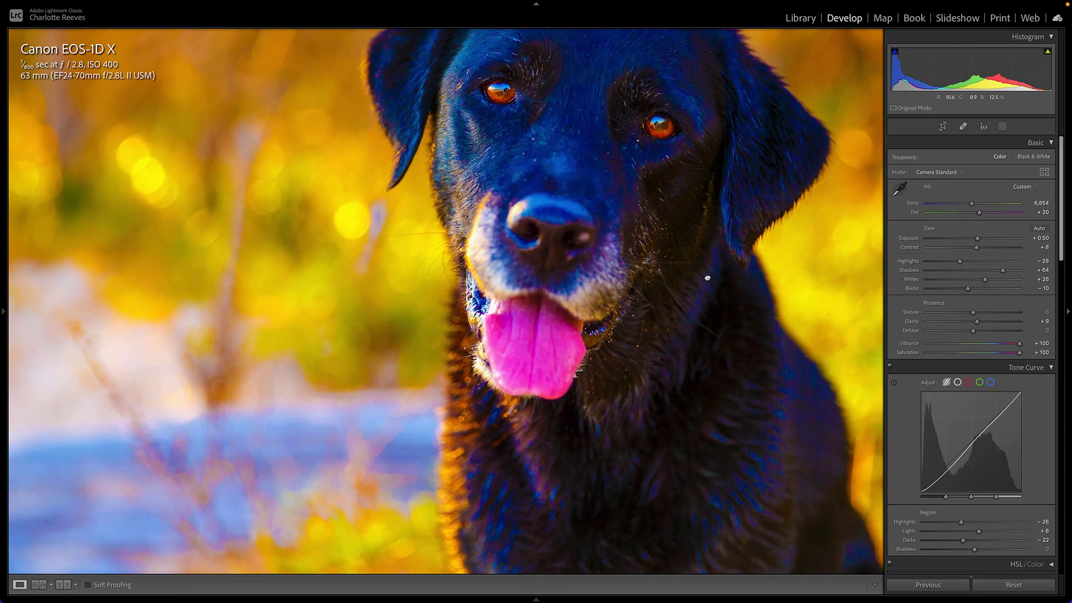
{"action": "left_click", "coordinate": [707, 277]}
{"action": "left_click", "coordinate": [356, 305]}
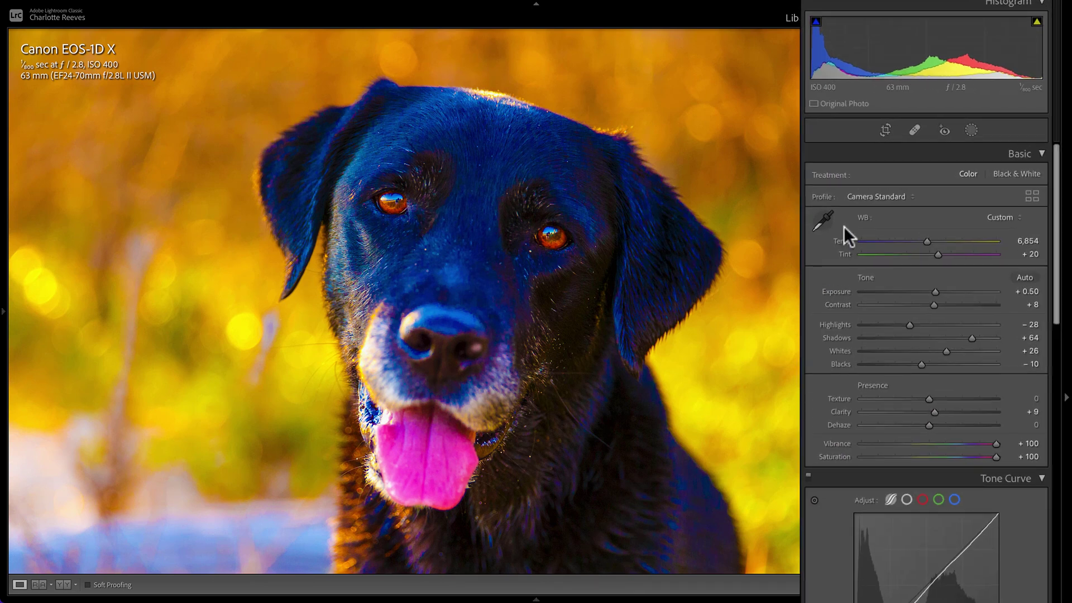
Create a Color Range mask sampled from the fur near the dog's nose
{"action": "left_click", "coordinate": [971, 131]}
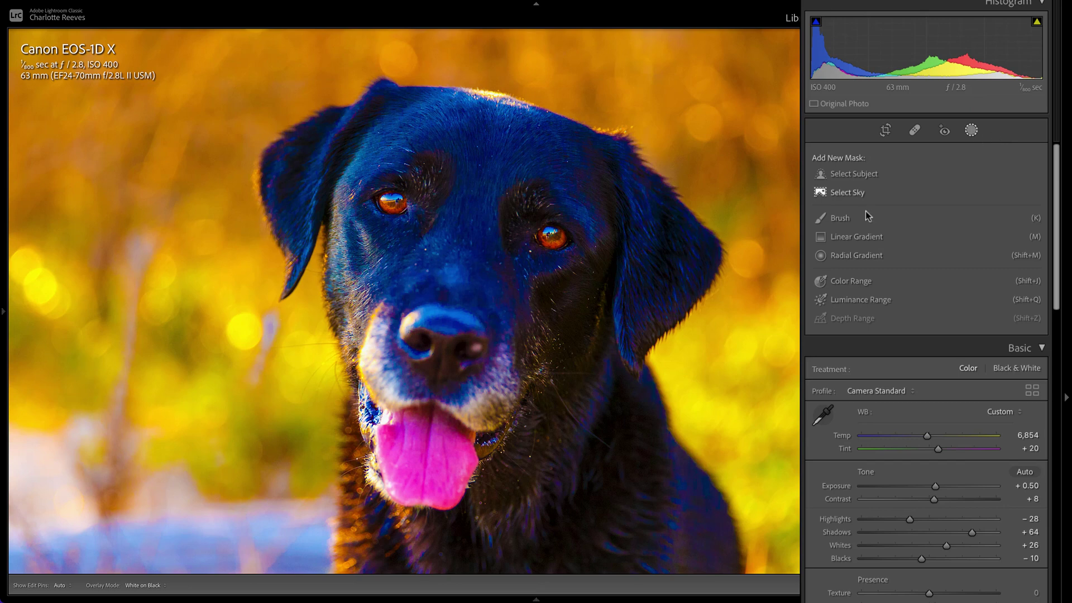
{"action": "left_click", "coordinate": [859, 285]}
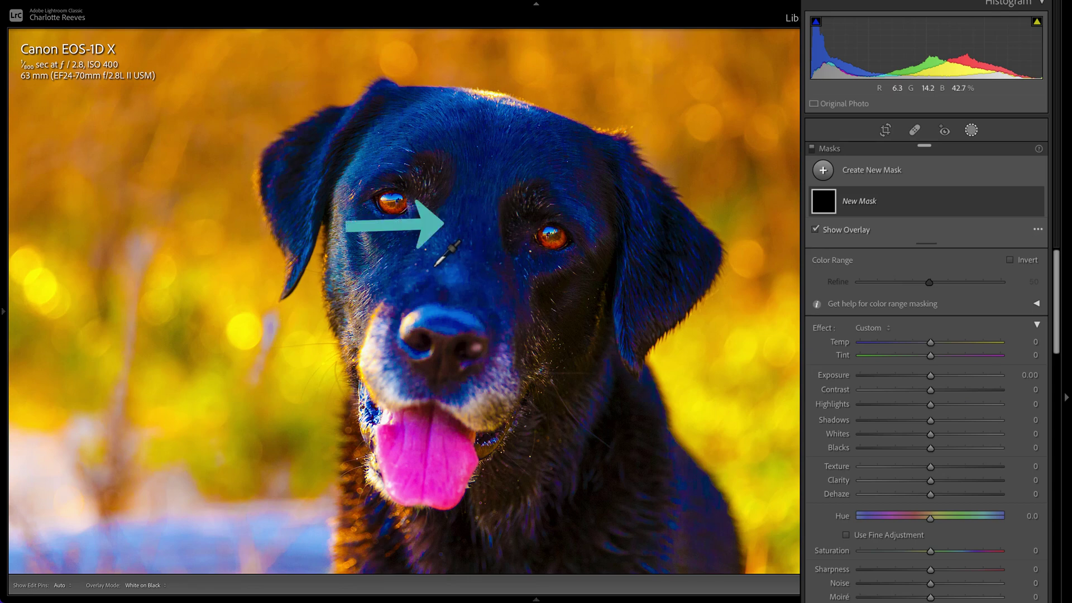
{"action": "left_click", "coordinate": [456, 315]}
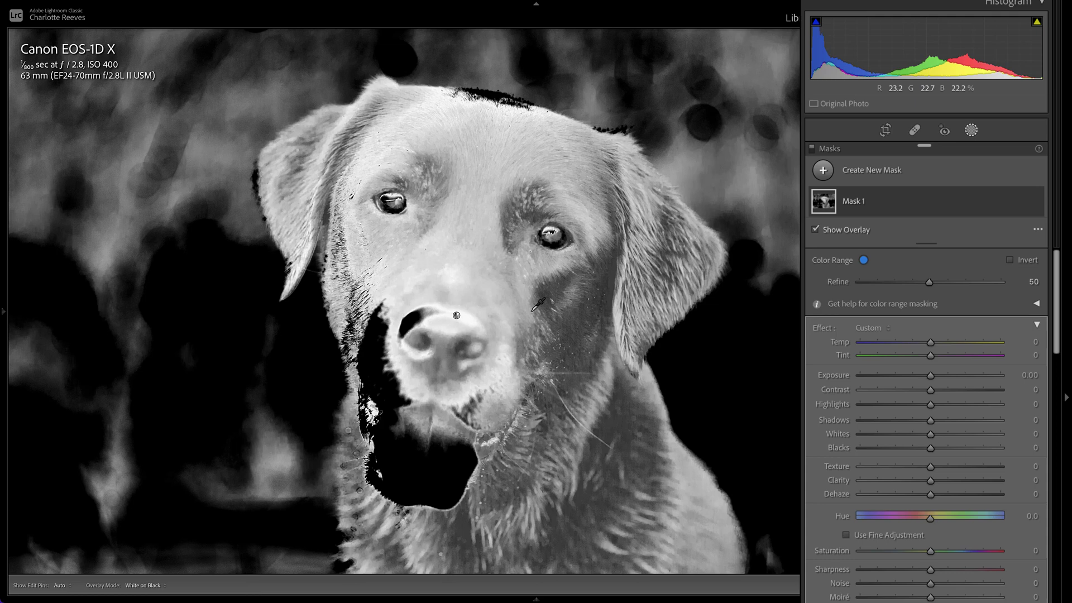
{"action": "left_click", "coordinate": [1037, 229]}
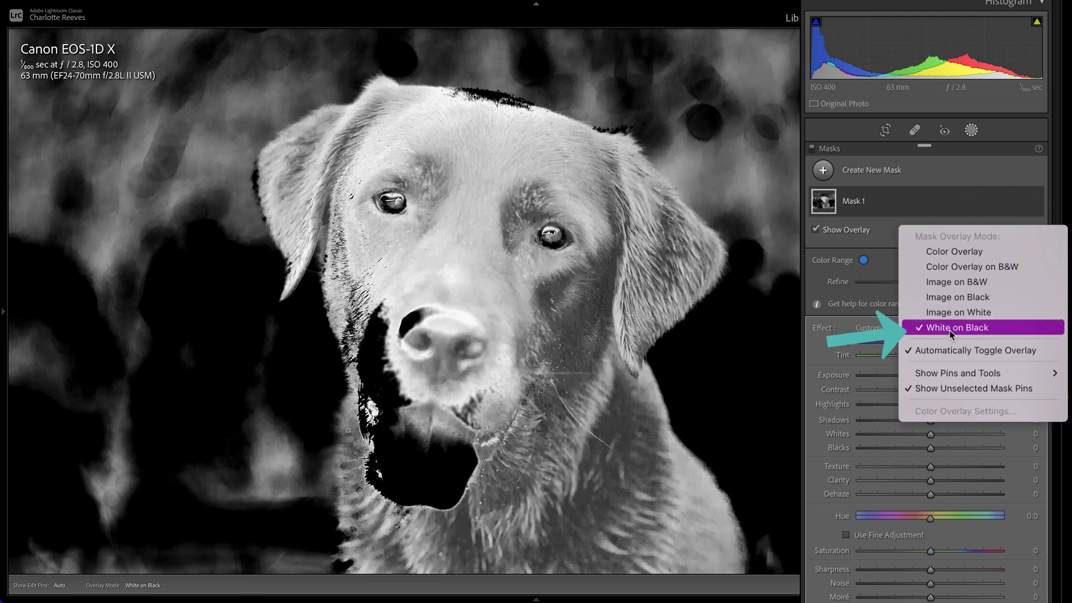
Try the Color Overlay display, return to White on Black, and toggle the overlay with O
{"action": "left_click", "coordinate": [975, 255]}
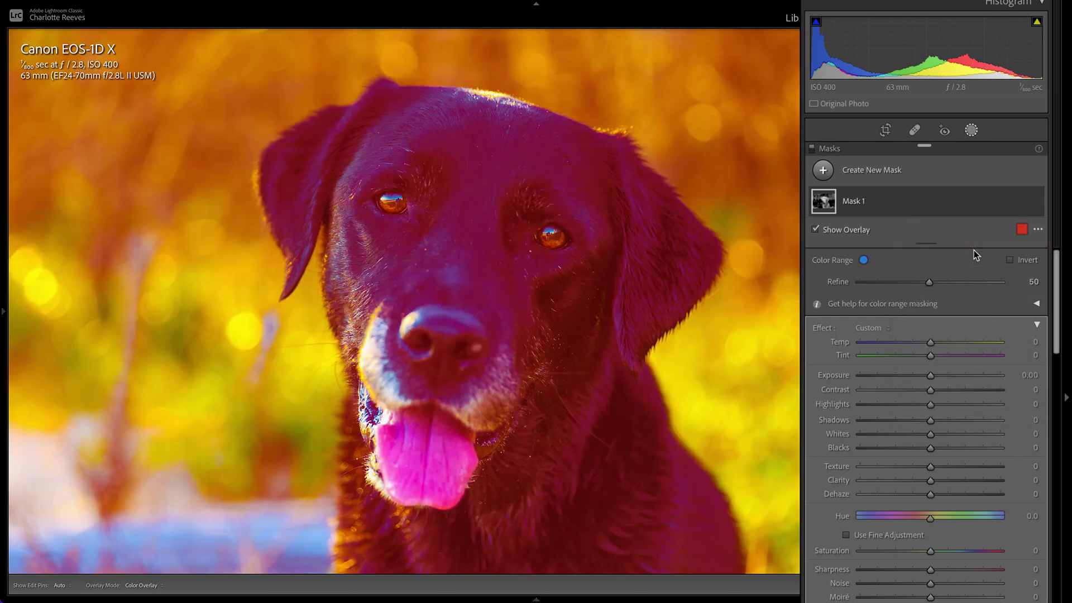
{"action": "left_click", "coordinate": [1038, 230]}
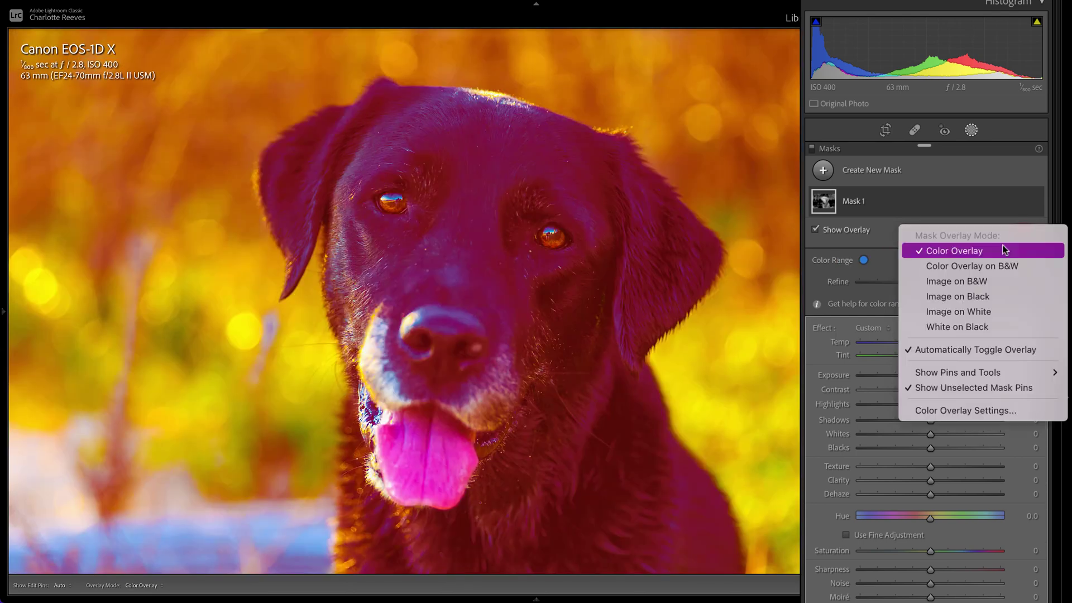
{"action": "left_click", "coordinate": [983, 328]}
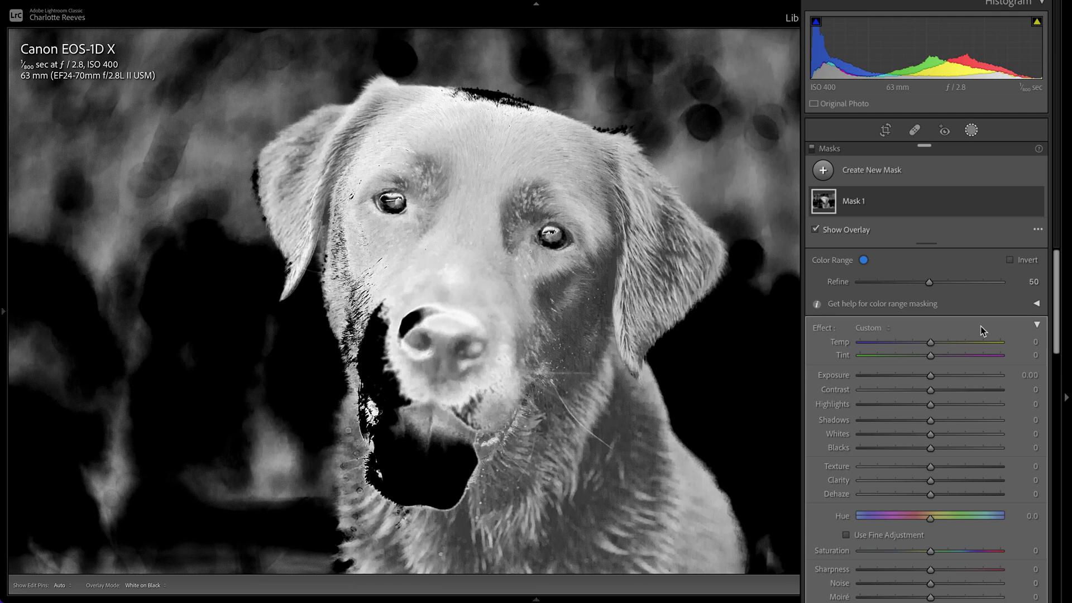
{"action": "key", "text": "o"}
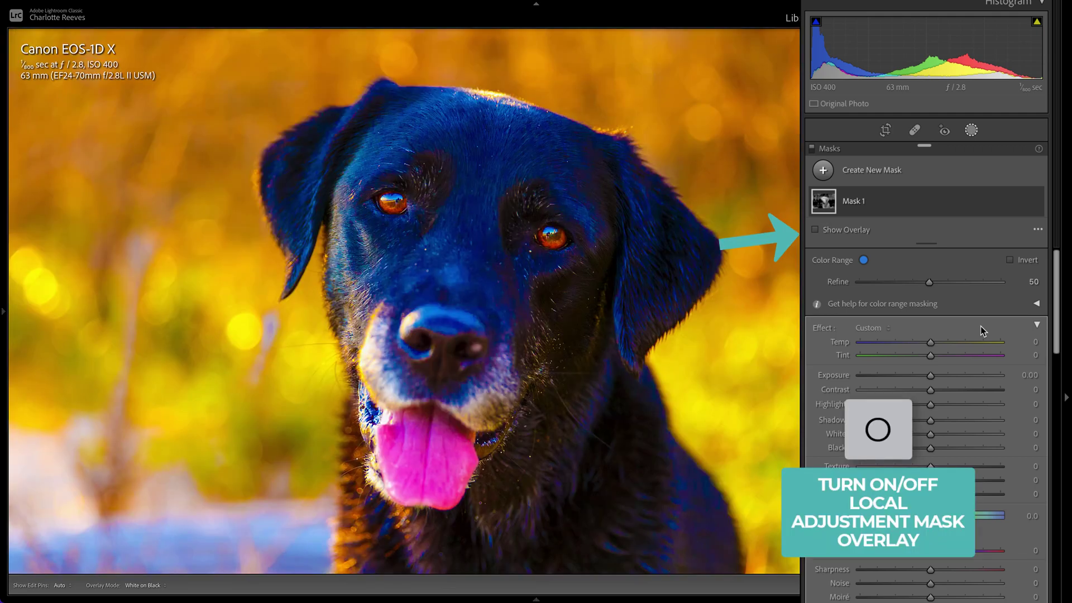
{"action": "key", "text": "o"}
{"action": "key", "text": "o"}
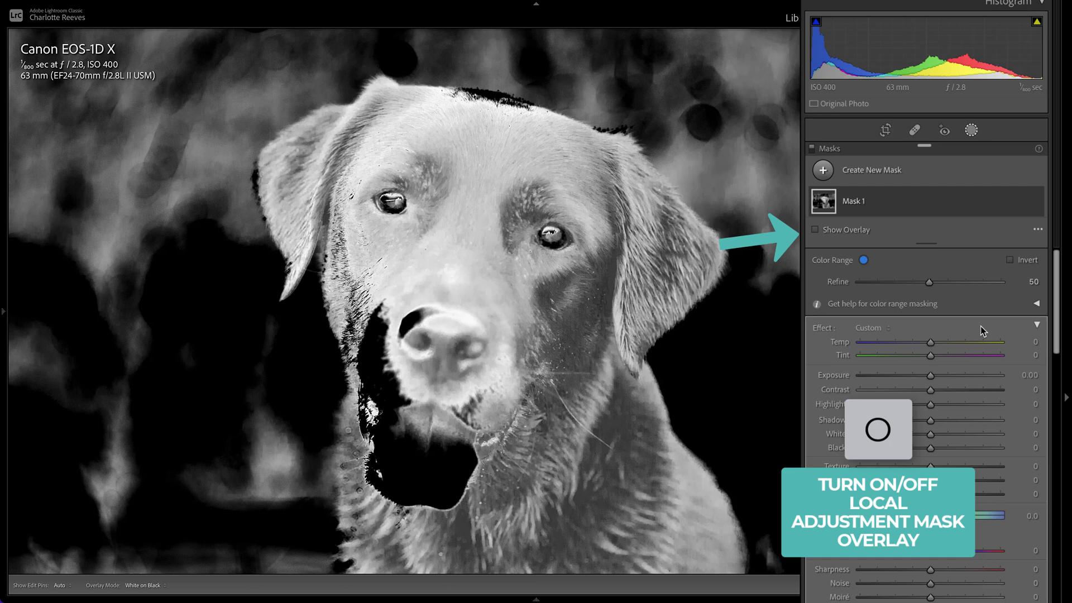
{"action": "key", "text": "o"}
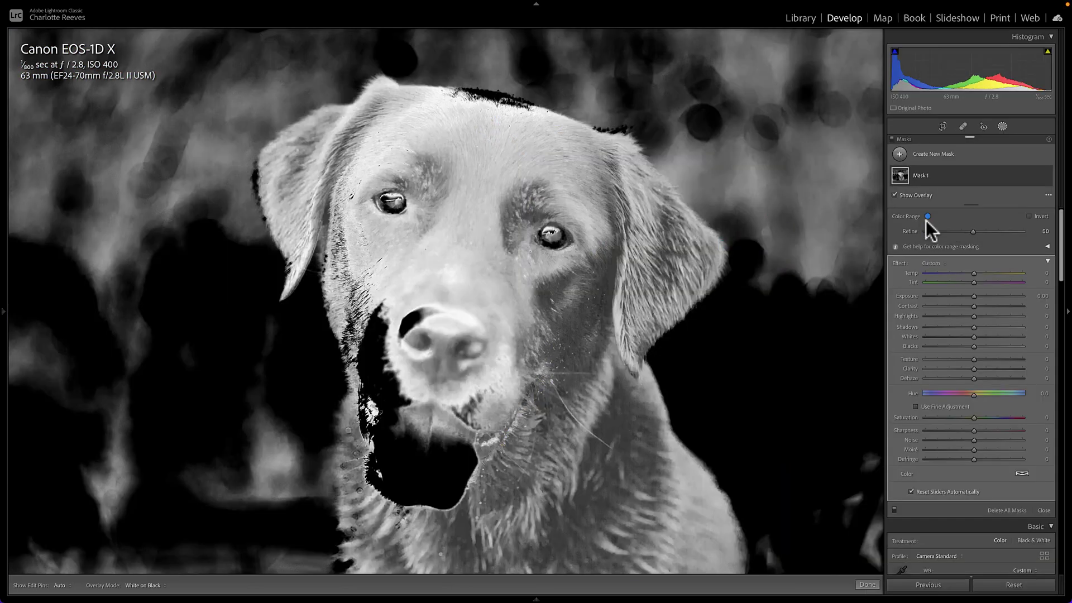
Test Color Range Refine values 24, 79 and 11, settling on 22 while checking the overlay
{"action": "left_click", "coordinate": [927, 215]}
{"action": "left_click_drag", "start_coordinate": [974, 231], "coordinate": [936, 233]}
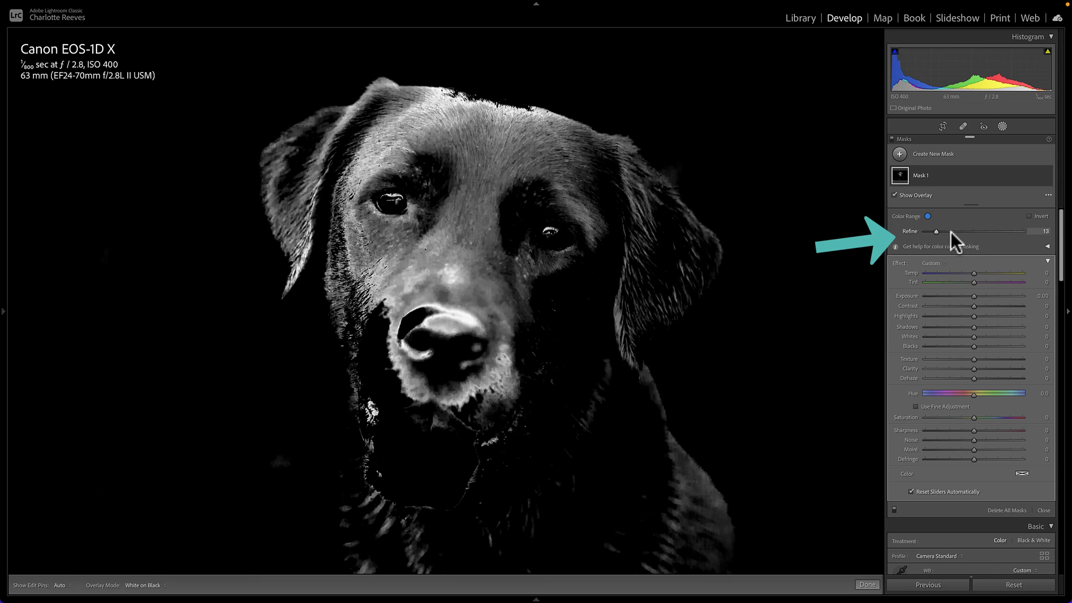
{"action": "left_click_drag", "start_coordinate": [950, 232], "coordinate": [1002, 233]}
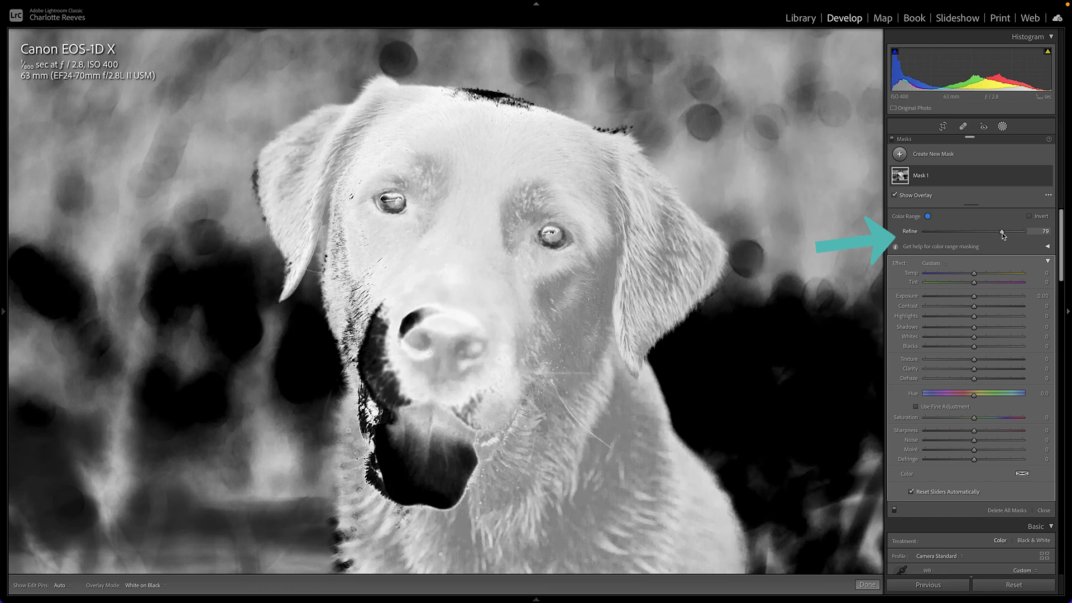
{"action": "left_click_drag", "start_coordinate": [1001, 234], "coordinate": [936, 233]}
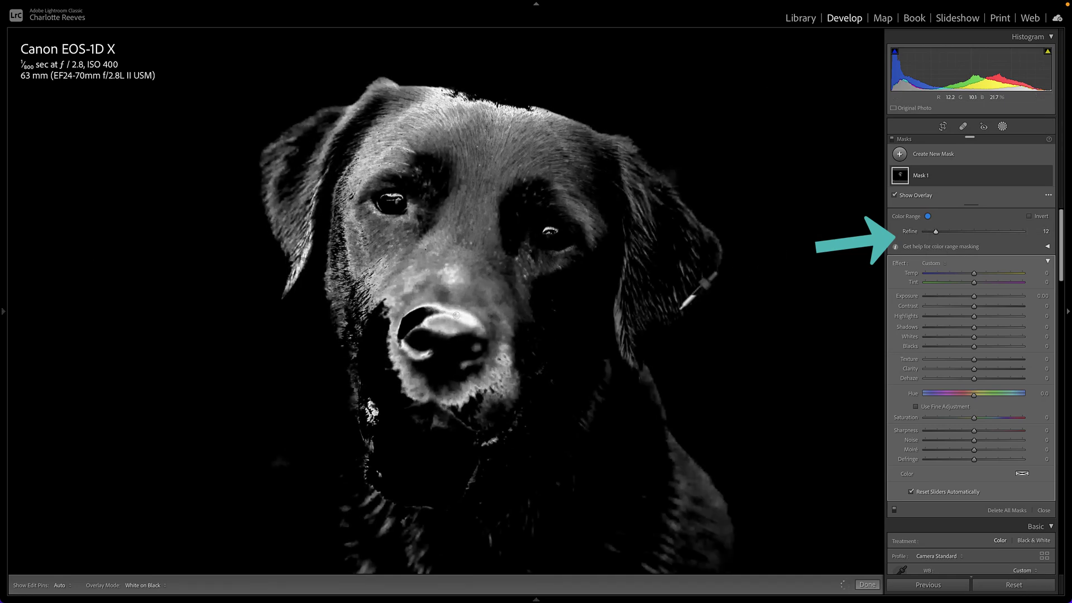
{"action": "key", "text": "o"}
{"action": "key", "text": "o"}
{"action": "key", "text": "o"}
{"action": "key", "text": "o"}
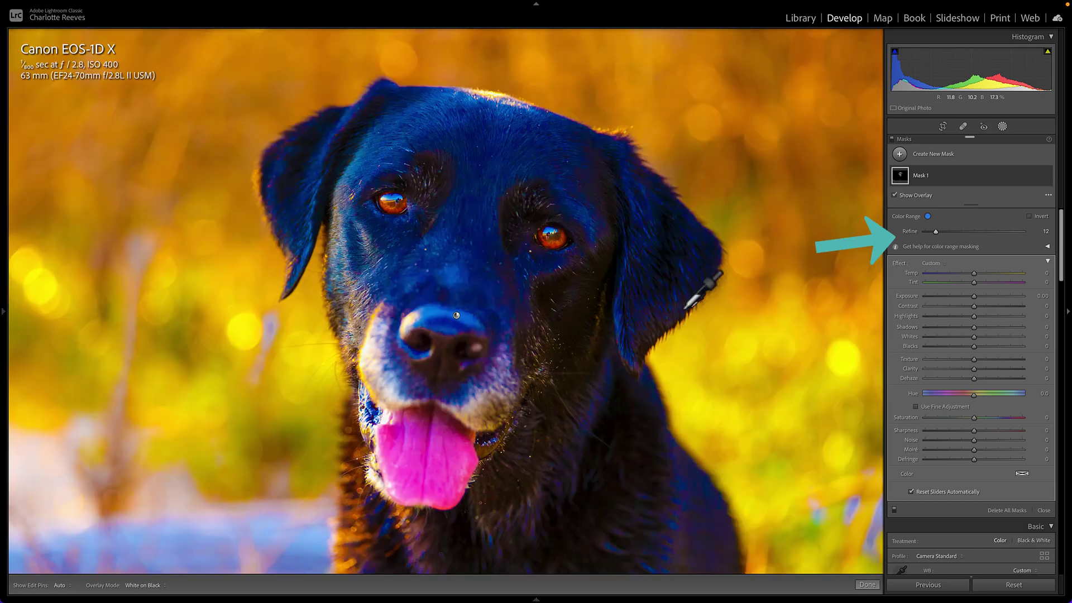
{"action": "left_click_drag", "start_coordinate": [936, 230], "coordinate": [940, 230]}
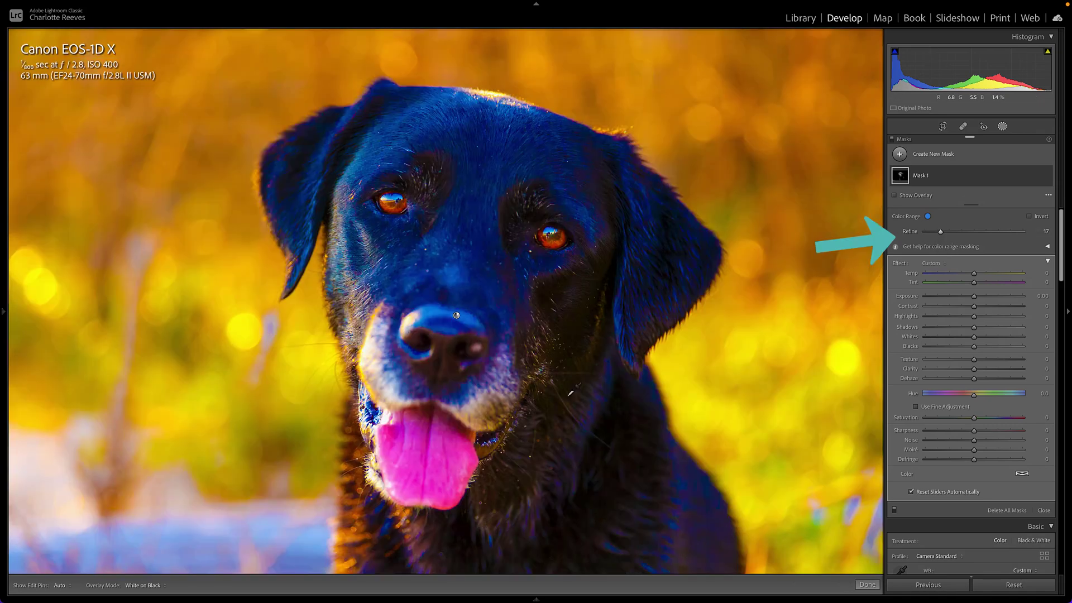
{"action": "key", "text": "o"}
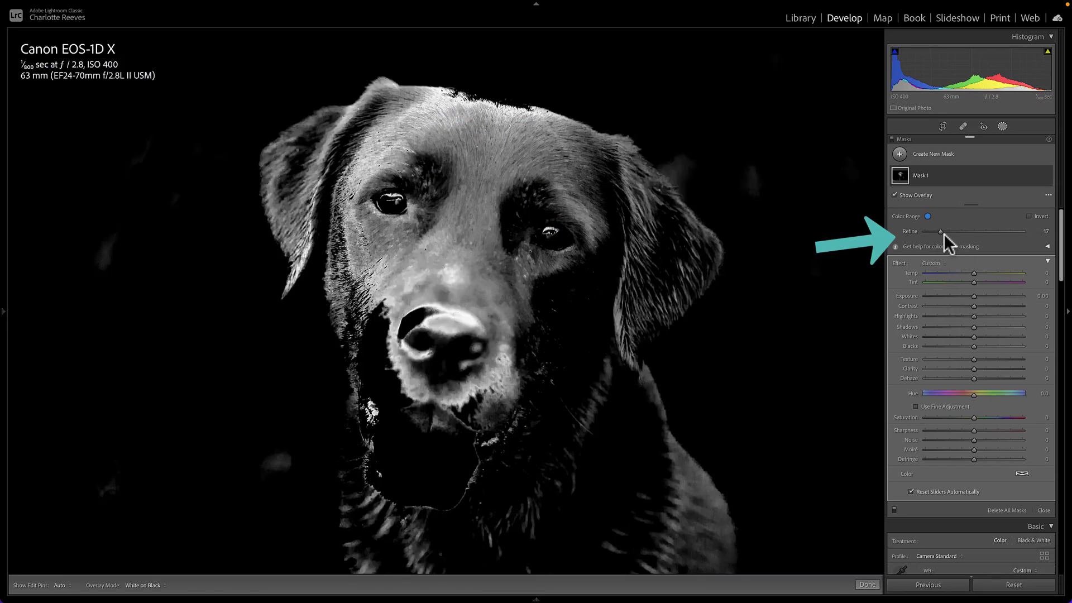
{"action": "left_click_drag", "start_coordinate": [941, 231], "coordinate": [945, 232]}
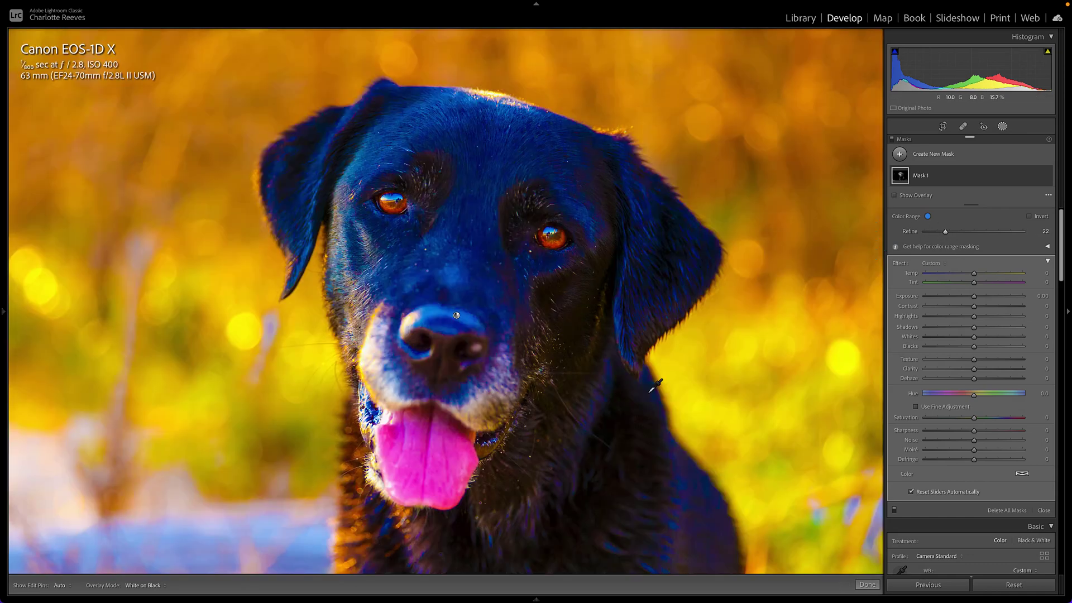
{"action": "key", "text": "o"}
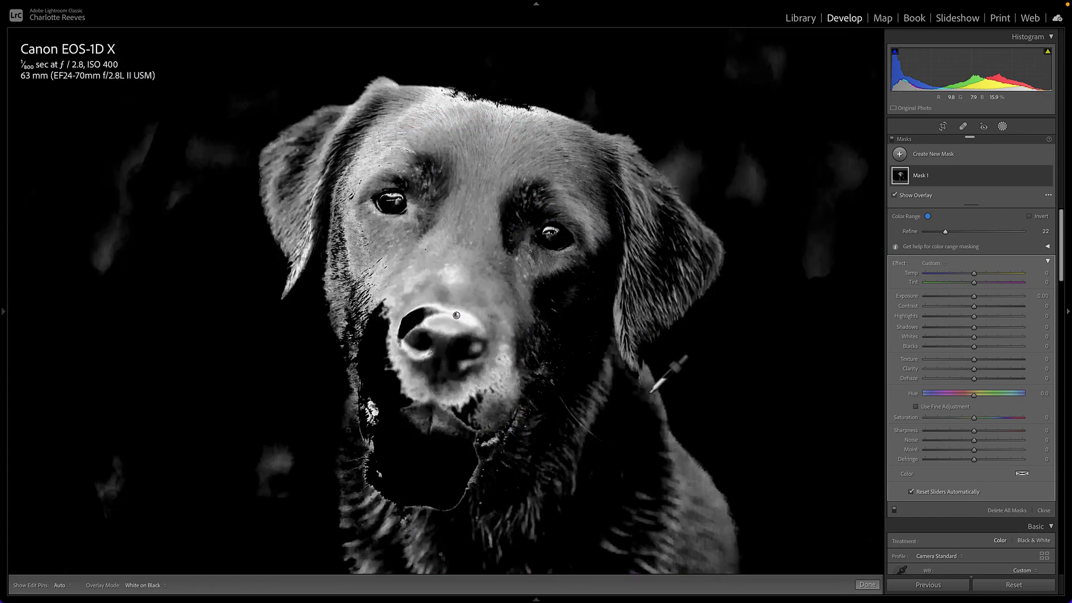
Fit the photo to view and expand Mask 1 to show Color Range 1 for intersecting
{"action": "key", "text": "z"}
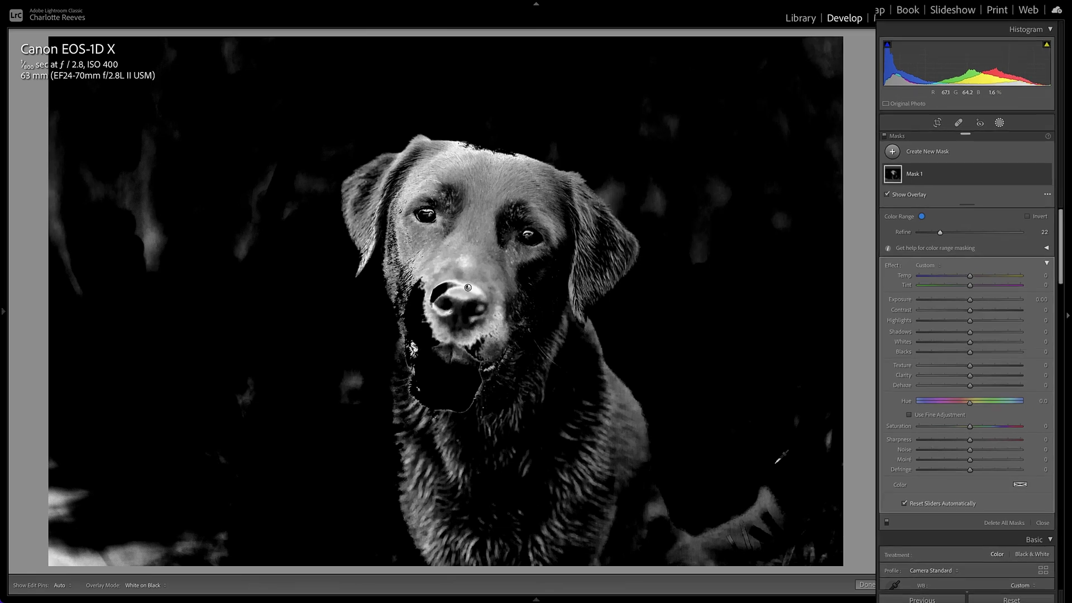
{"action": "left_click", "coordinate": [916, 168]}
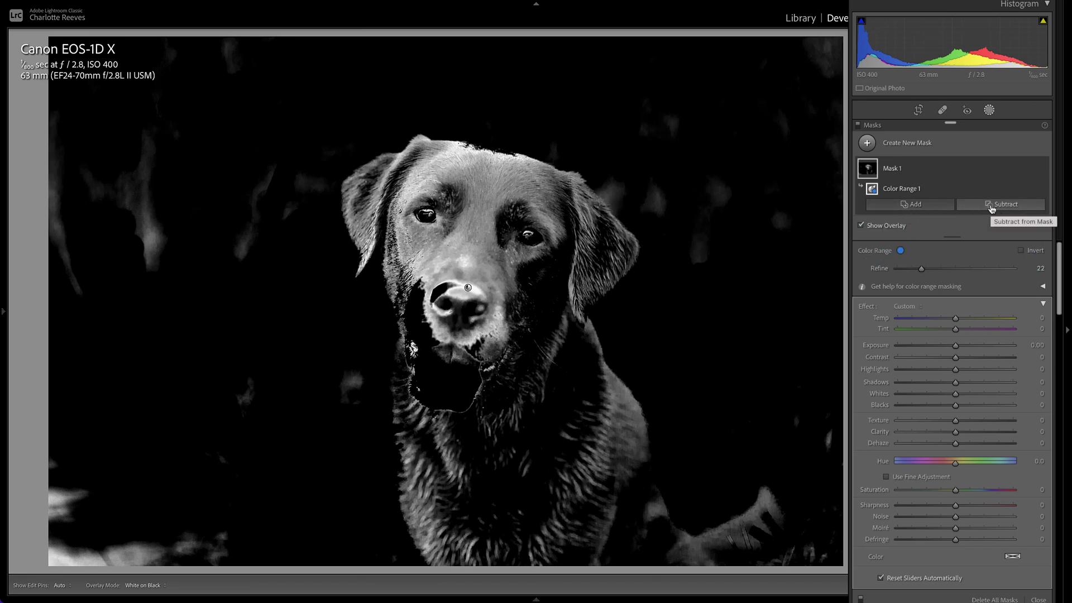
{"action": "key", "text": "alt"}
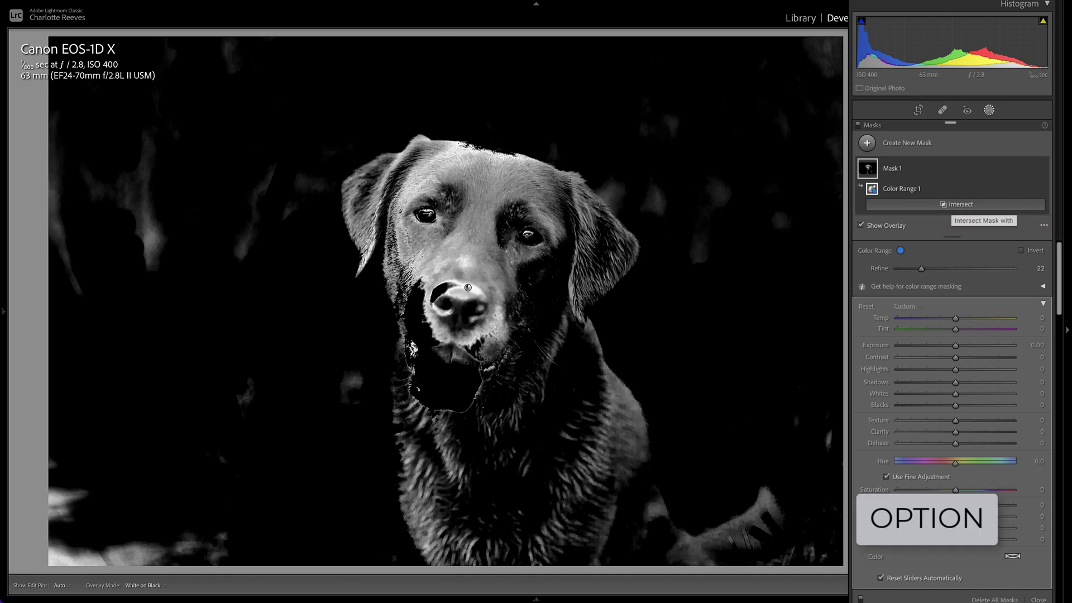
Intersect Mask 1's colour range with a Select Subject selection, then hide the overlay
{"action": "left_click", "coordinate": [952, 207]}
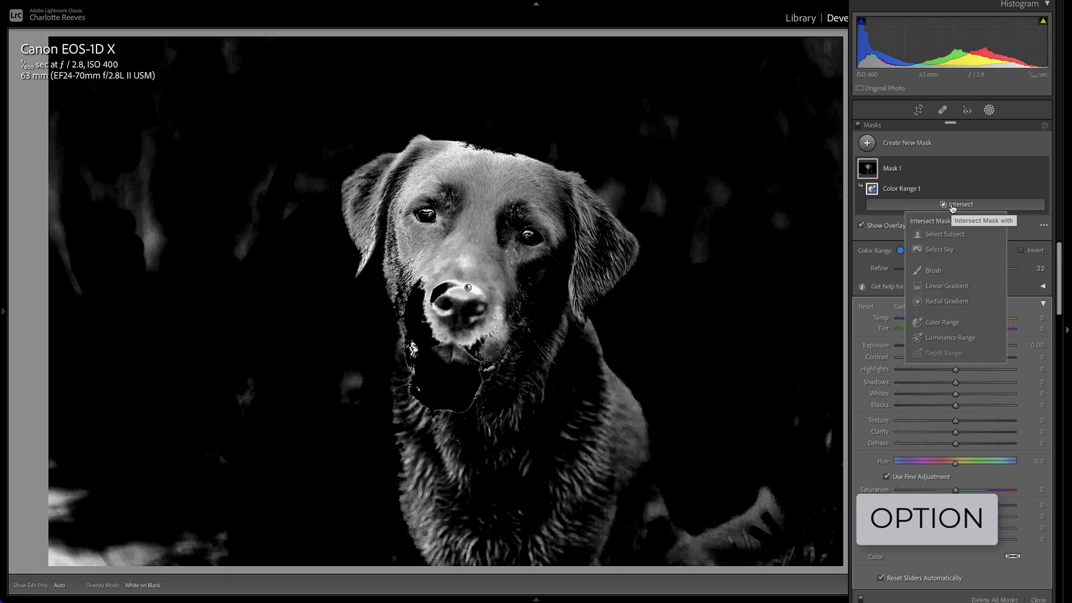
{"action": "left_click", "coordinate": [944, 234]}
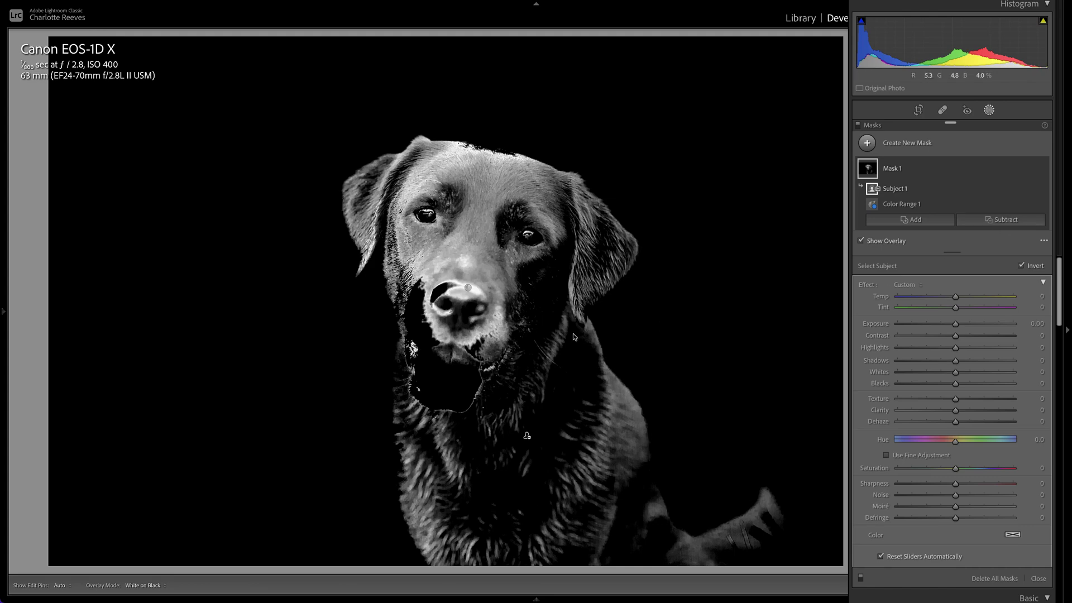
{"action": "key", "text": "o"}
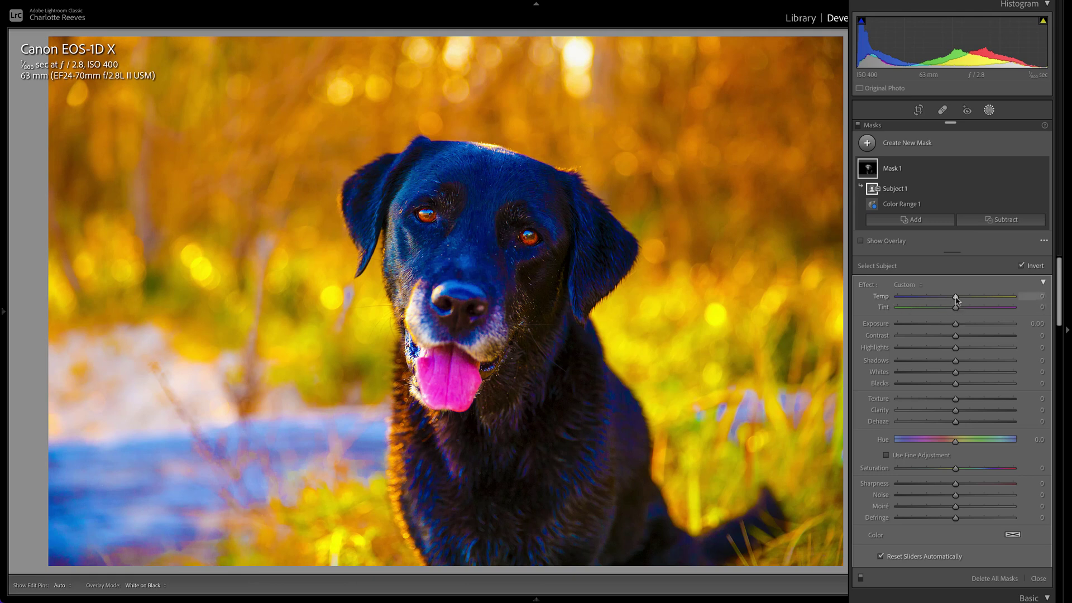
Set Mask 1's Temp to 36 and Tint to −11
{"action": "left_click_drag", "start_coordinate": [955, 298], "coordinate": [976, 304]}
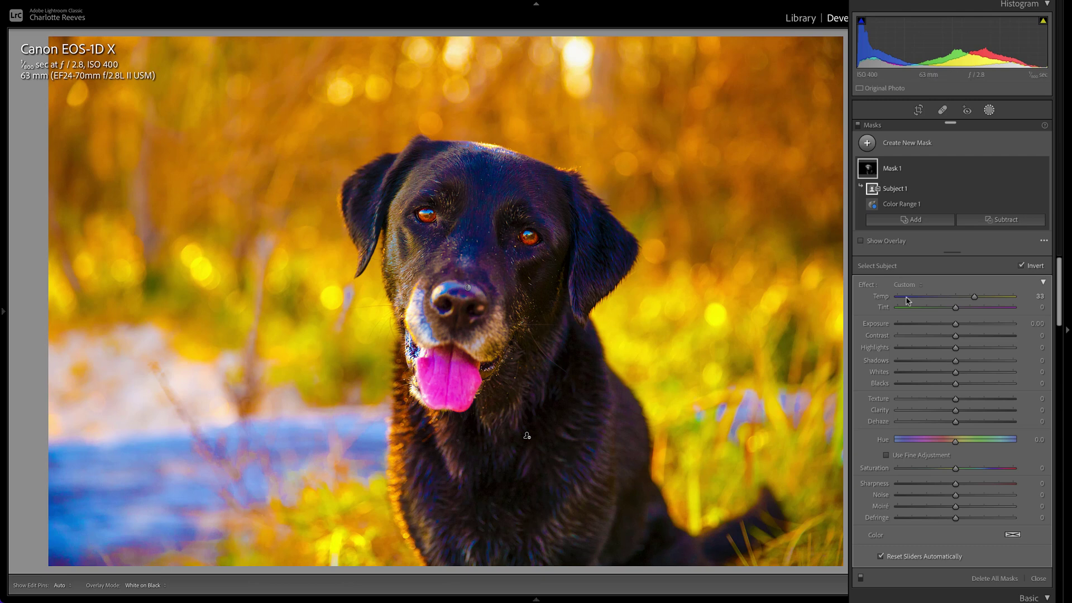
{"action": "left_click_drag", "start_coordinate": [957, 311], "coordinate": [977, 300]}
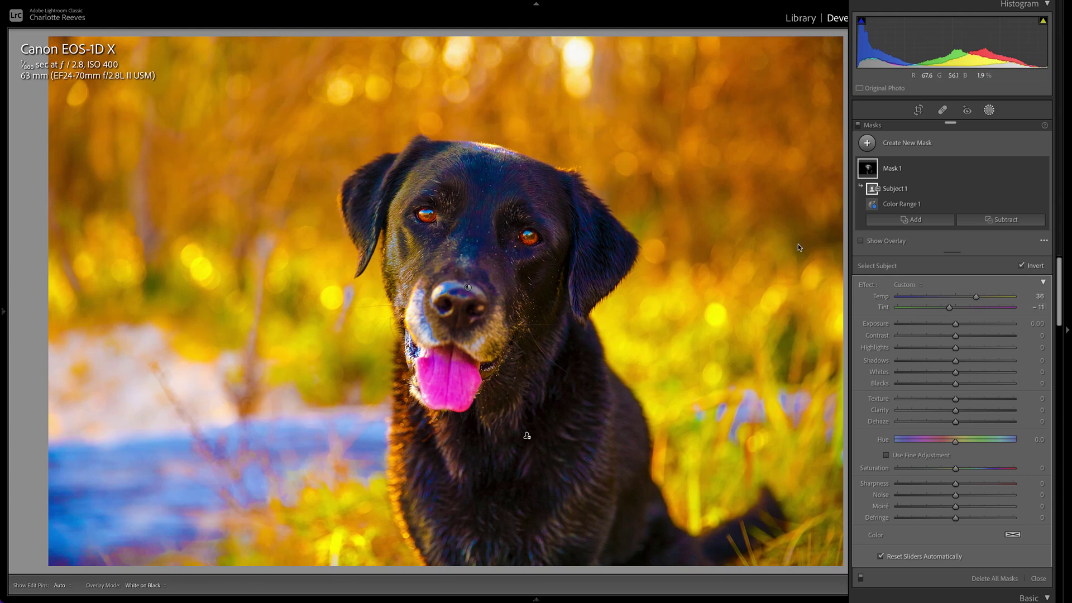
Add Color Range 1 samples between the eyes, on the forehead and nose, up to the five-sample limit
{"action": "left_click", "coordinate": [905, 205]}
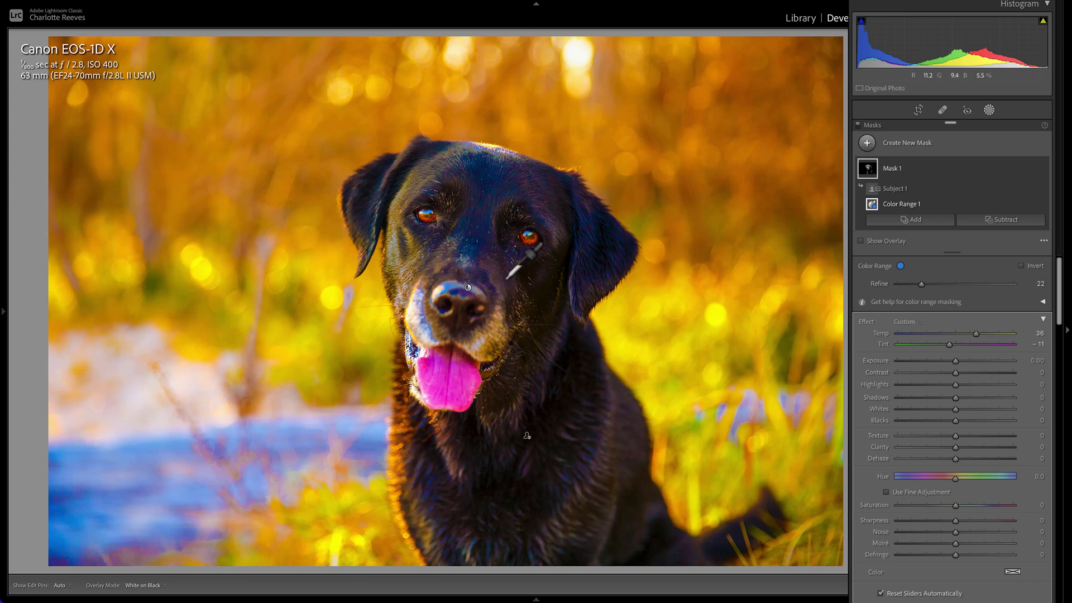
{"action": "left_click", "coordinate": [469, 247]}
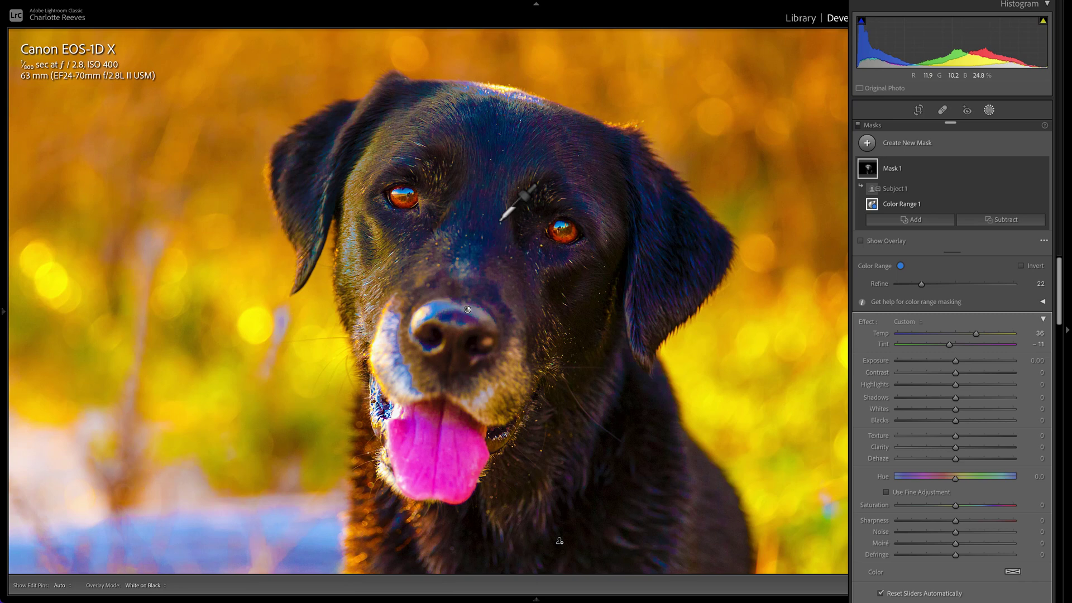
{"action": "key", "text": "shift"}
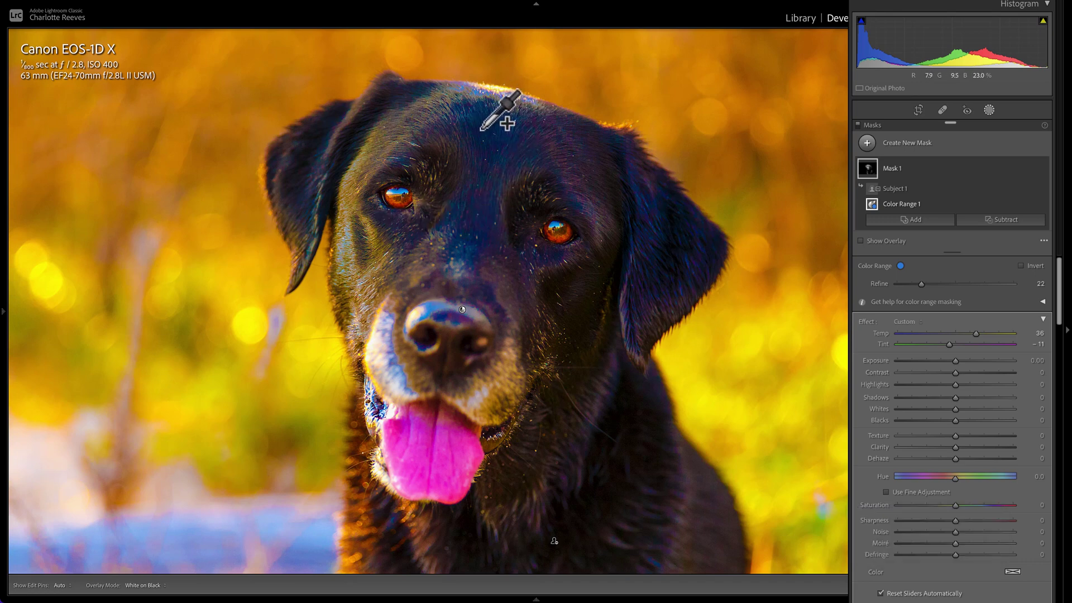
{"action": "left_click", "coordinate": [469, 254], "text": "shift"}
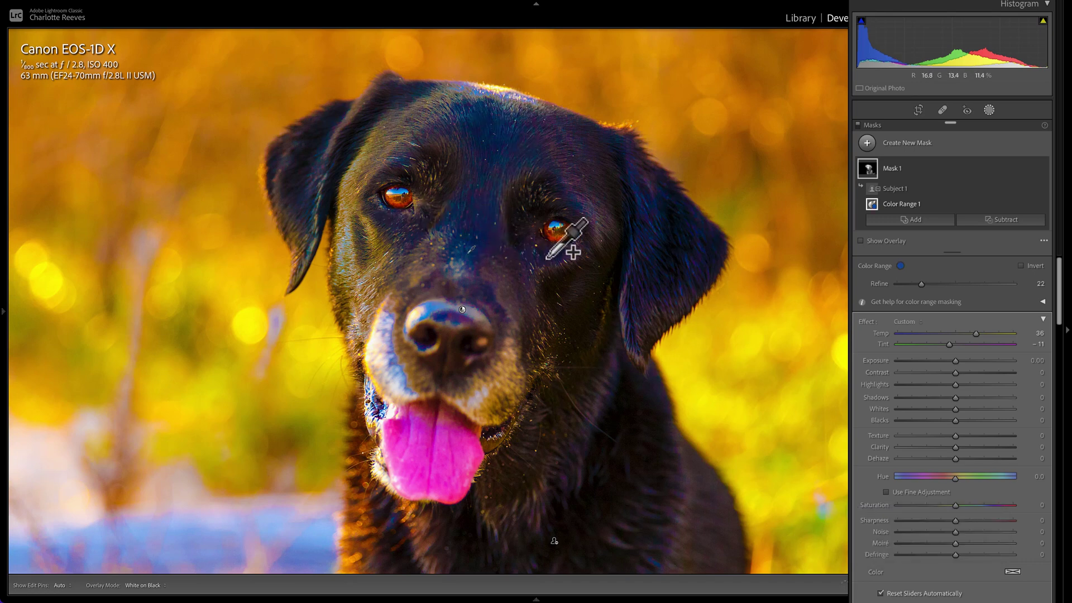
{"action": "left_click", "coordinate": [505, 162], "text": "shift"}
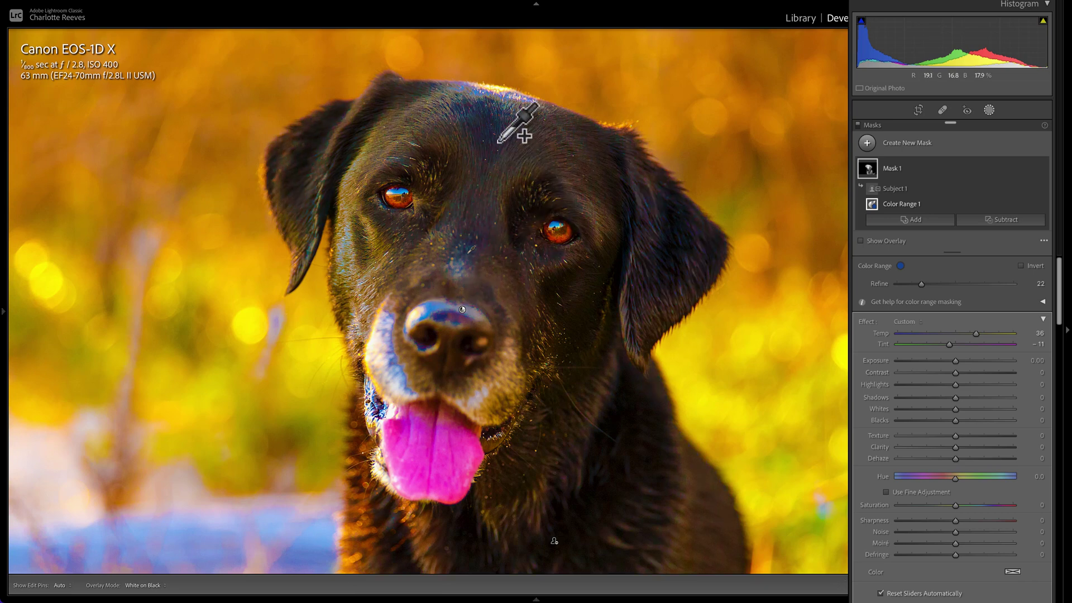
{"action": "left_click", "coordinate": [452, 307], "text": "shift"}
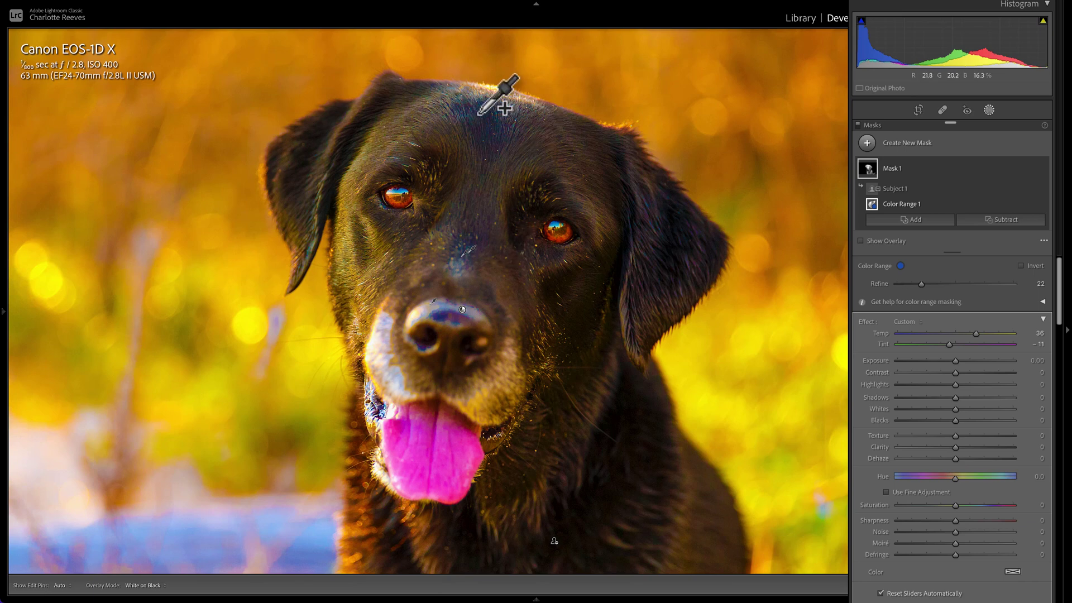
{"action": "left_click", "coordinate": [519, 116], "text": "shift"}
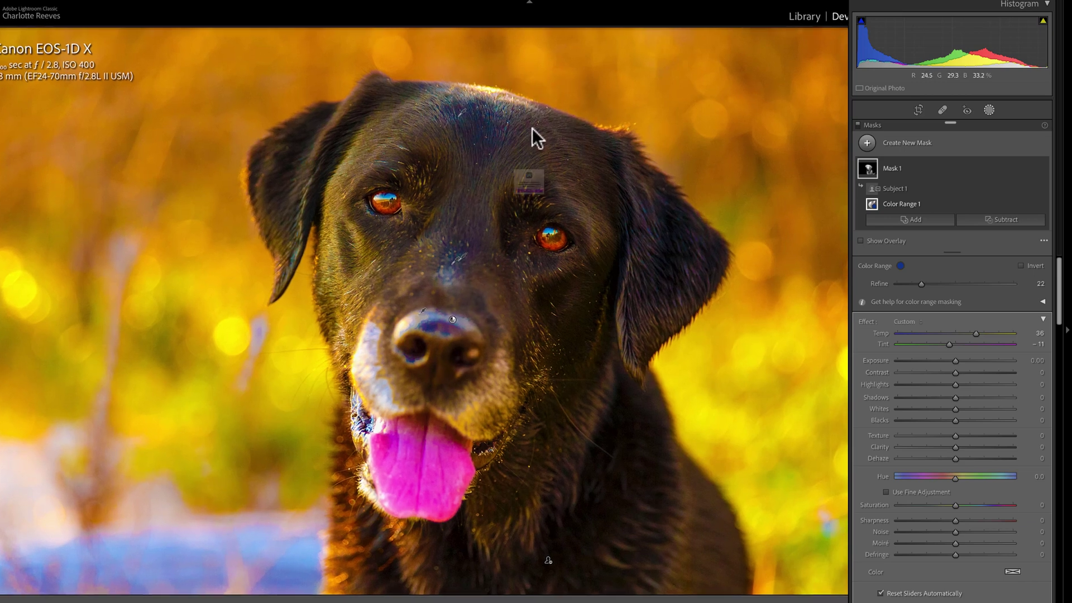
{"action": "left_click", "coordinate": [514, 127]}
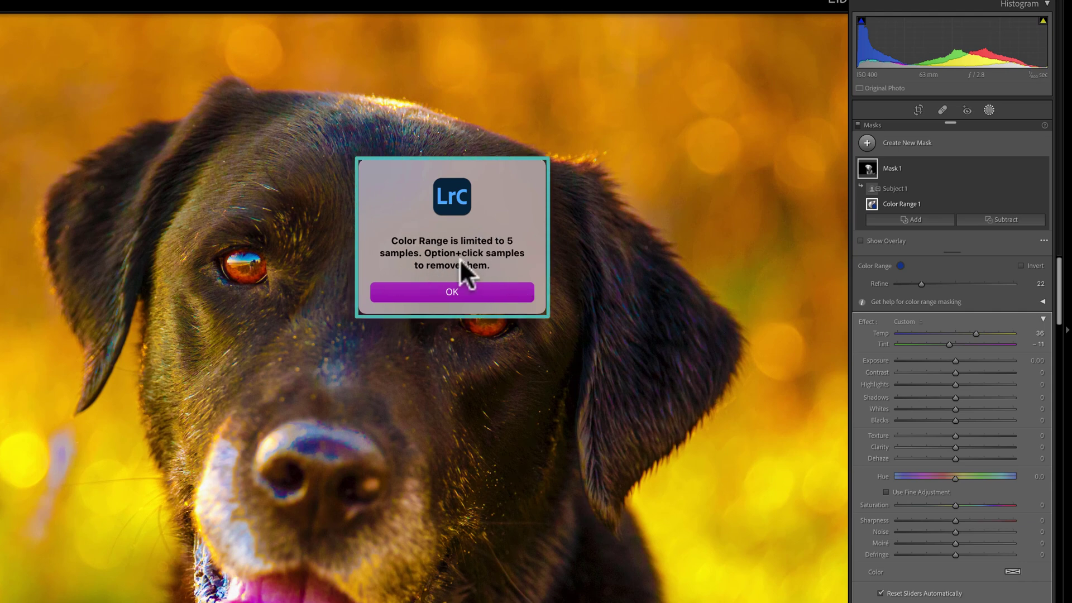
{"action": "left_click", "coordinate": [449, 295]}
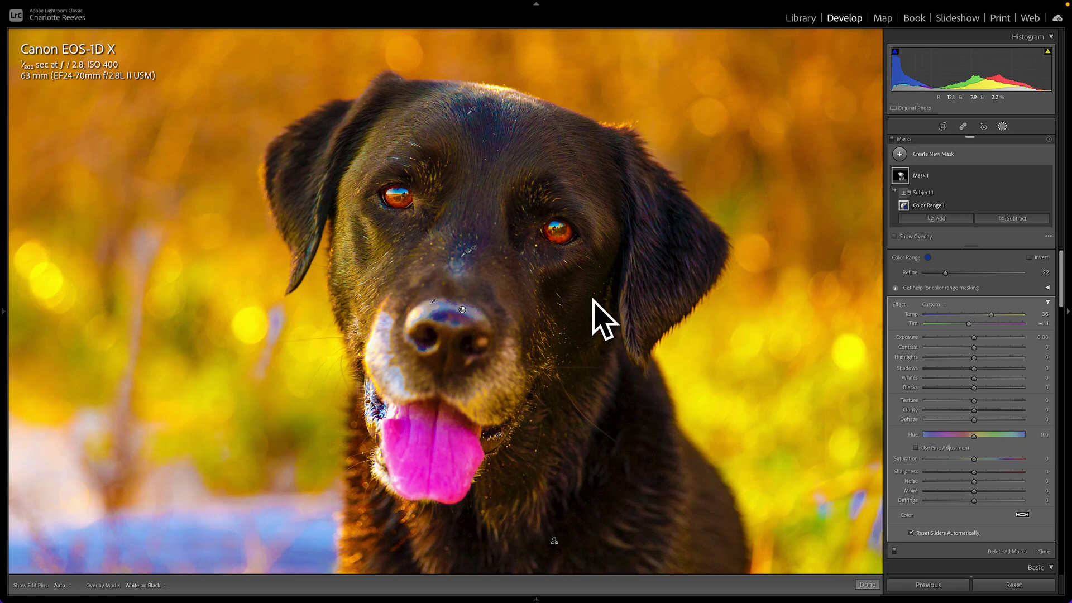
Set Refine to 24, reset Vibrance and Saturation to 0, and fit the photo to view
{"action": "left_click_drag", "start_coordinate": [945, 272], "coordinate": [949, 273]}
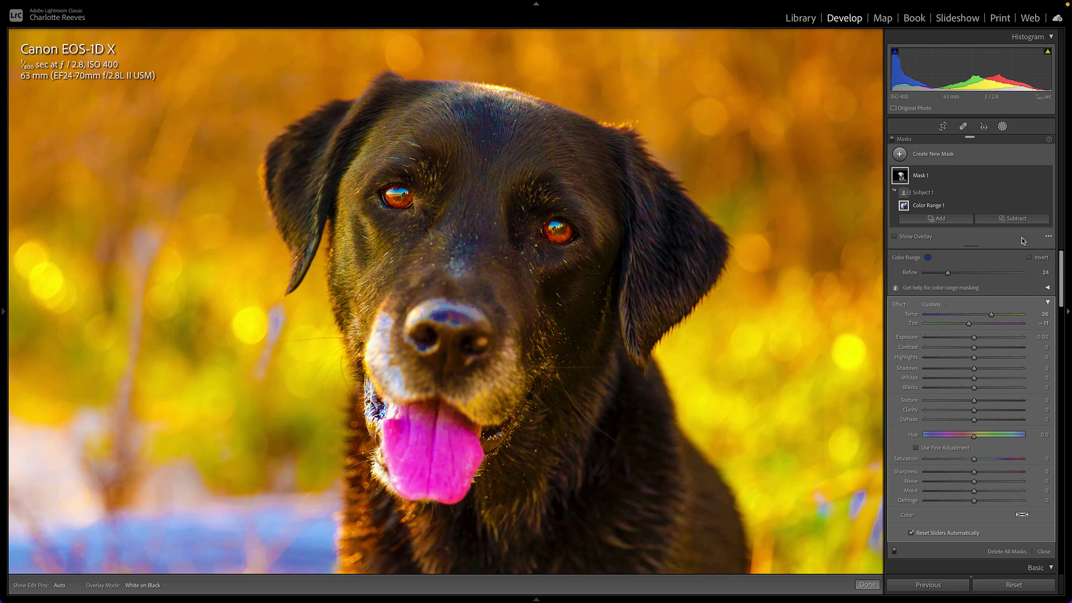
{"action": "key", "text": "shift+w"}
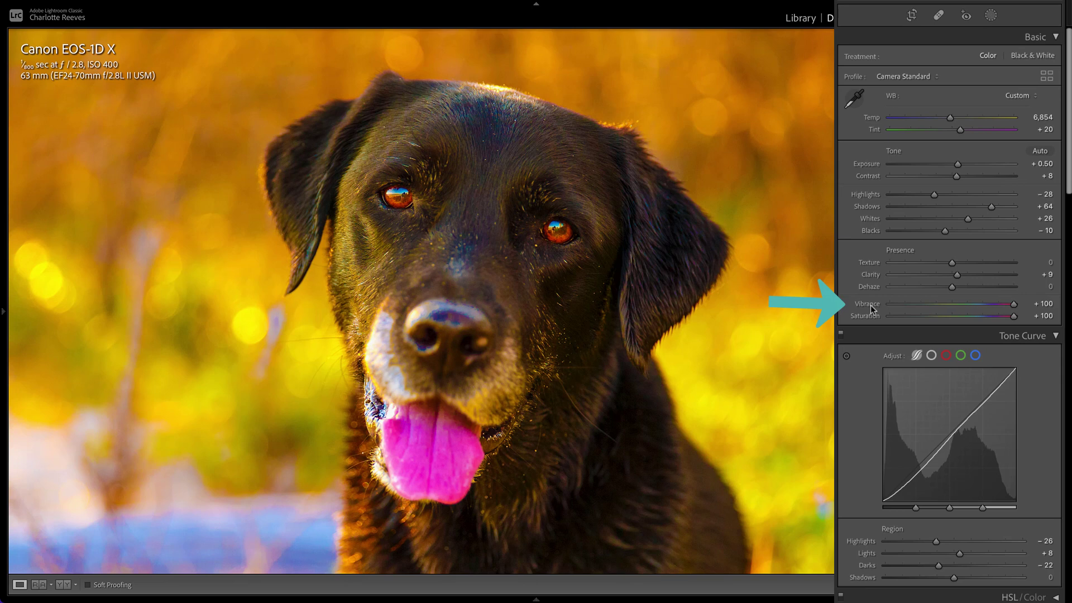
{"action": "double_click", "coordinate": [867, 304]}
{"action": "double_click", "coordinate": [866, 316]}
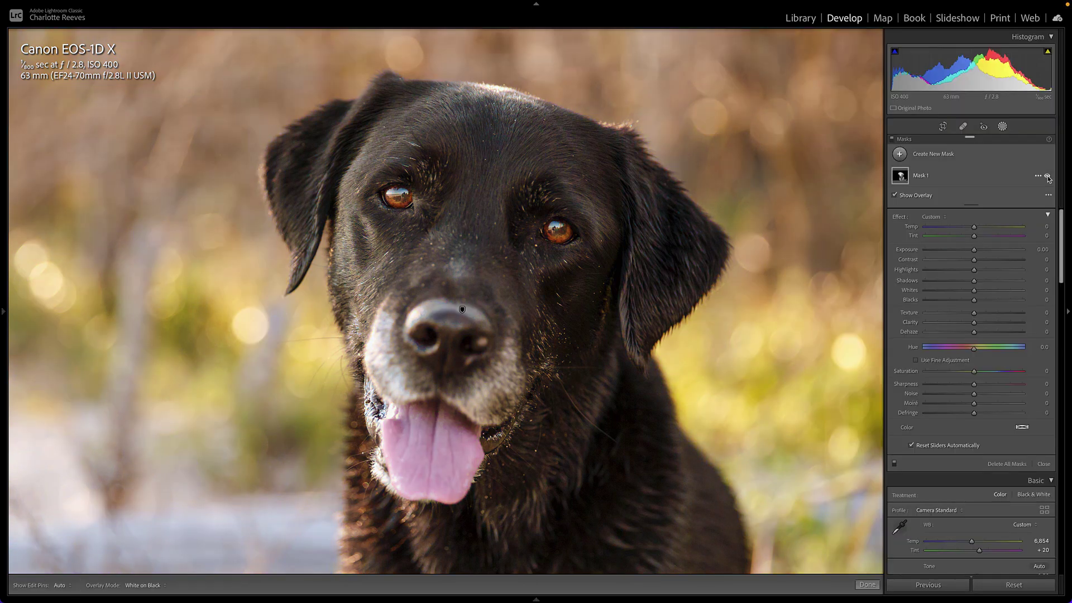
{"action": "key", "text": "z"}
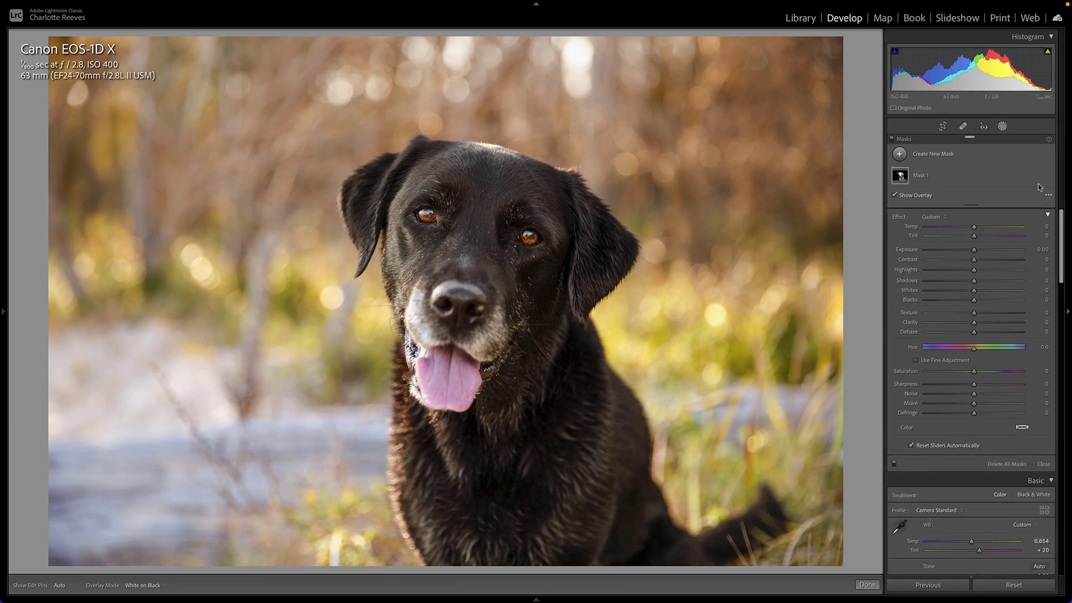
{"action": "mouse_move", "coordinate": [1047, 175]}
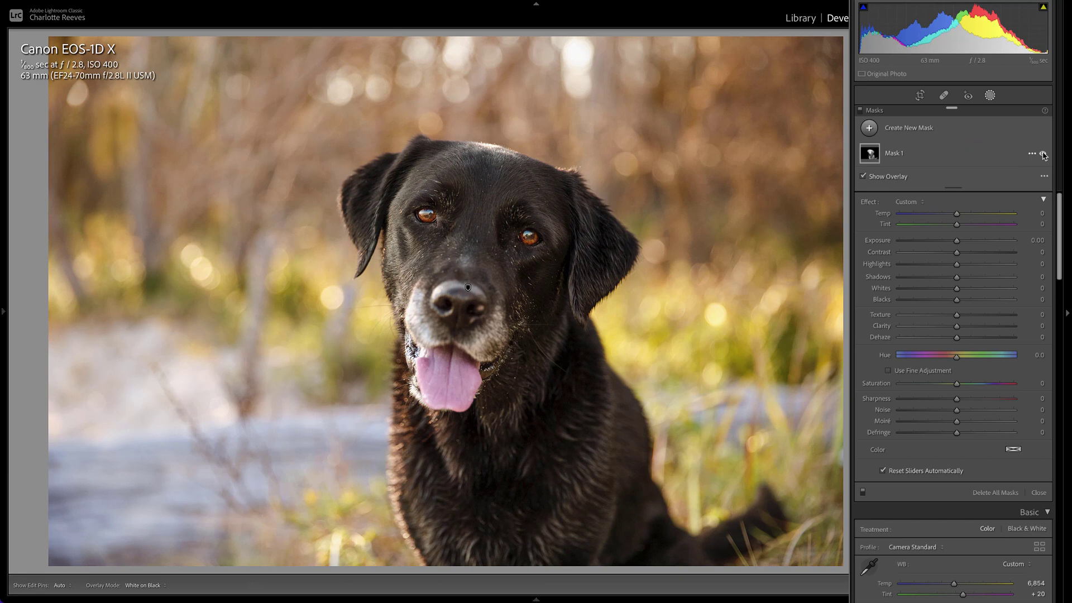
Lower Mask 1's warming to Temp 27 and Tint −8, toggling its visibility to compare
{"action": "left_click", "coordinate": [894, 154]}
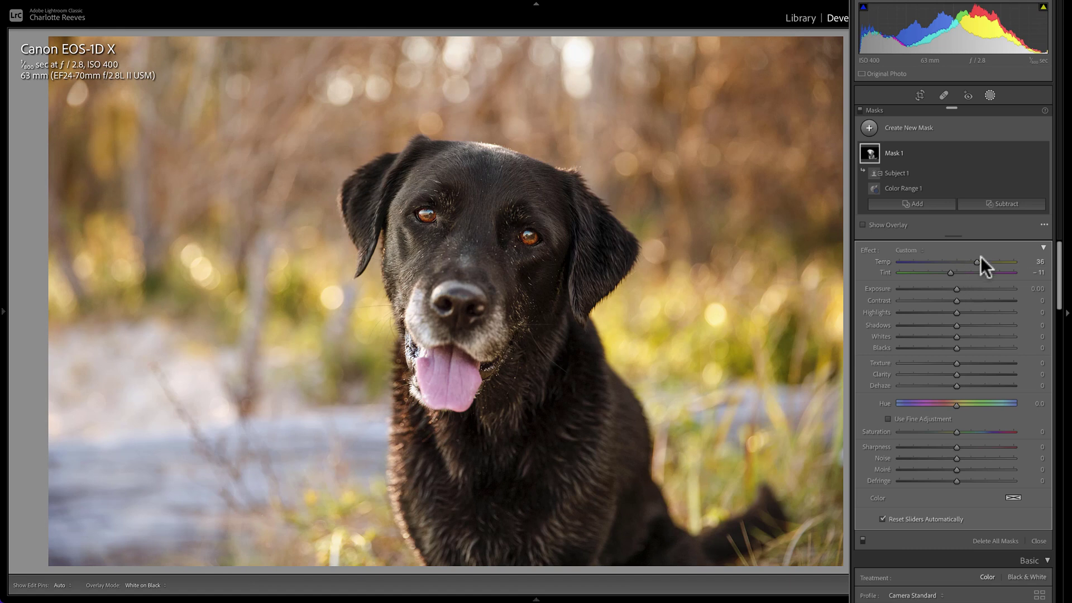
{"action": "mouse_move", "coordinate": [976, 262]}
{"action": "left_mouse_down"}
{"action": "mouse_move", "coordinate": [952, 273]}
{"action": "mouse_move", "coordinate": [971, 263]}
{"action": "left_mouse_up"}
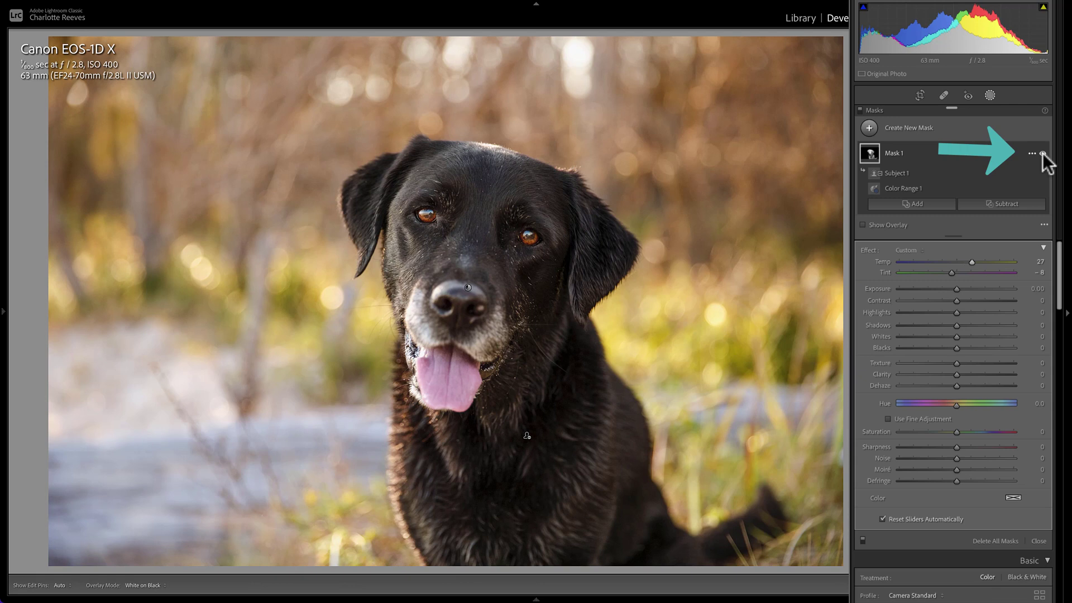
{"action": "left_click", "coordinate": [1043, 153]}
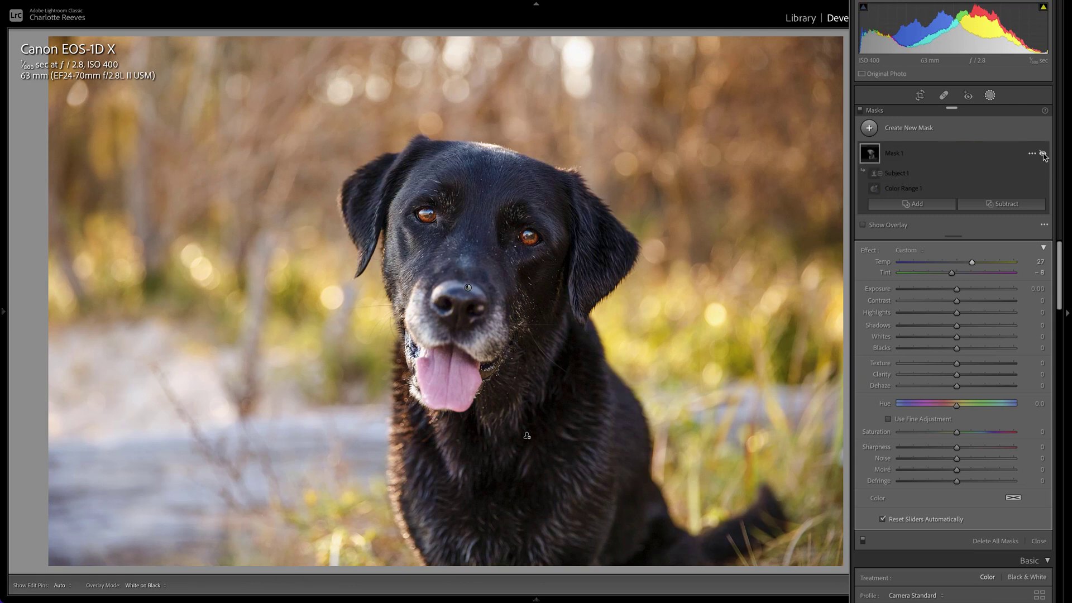
{"action": "left_click", "coordinate": [1042, 154]}
{"action": "left_click", "coordinate": [1043, 154]}
{"action": "left_click", "coordinate": [1042, 155]}
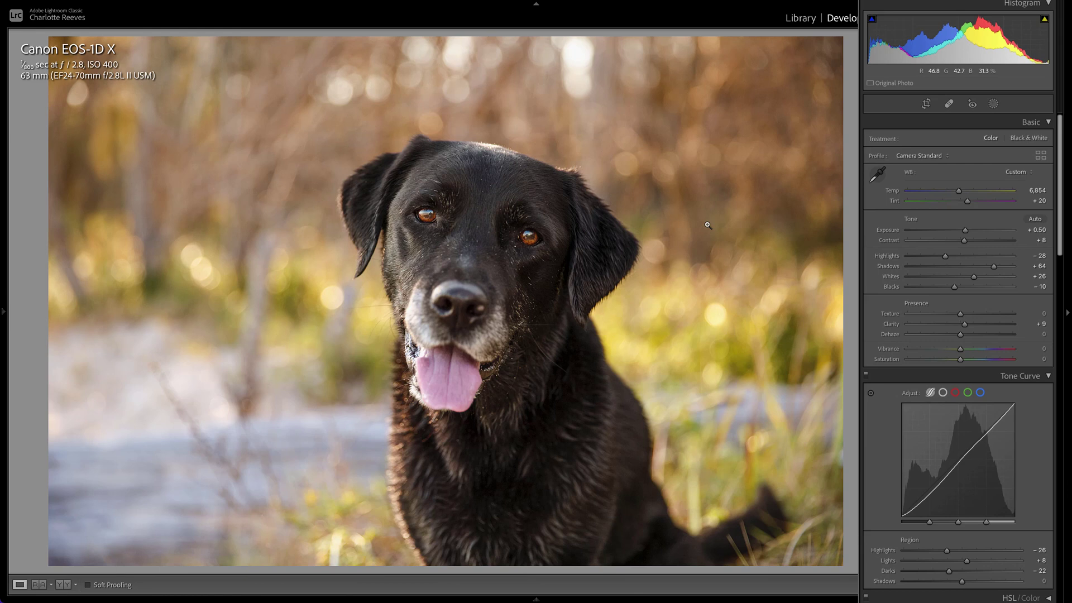
Create a Select Subject mask covering the dog, with the mask overlay hidden
{"action": "left_click", "coordinate": [990, 98]}
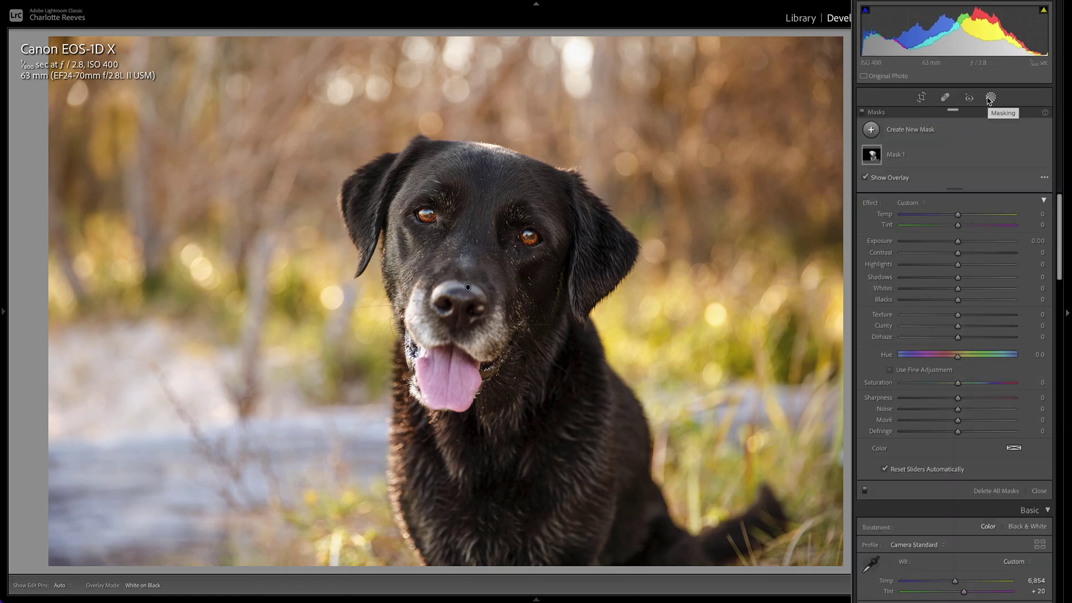
{"action": "left_click", "coordinate": [873, 130]}
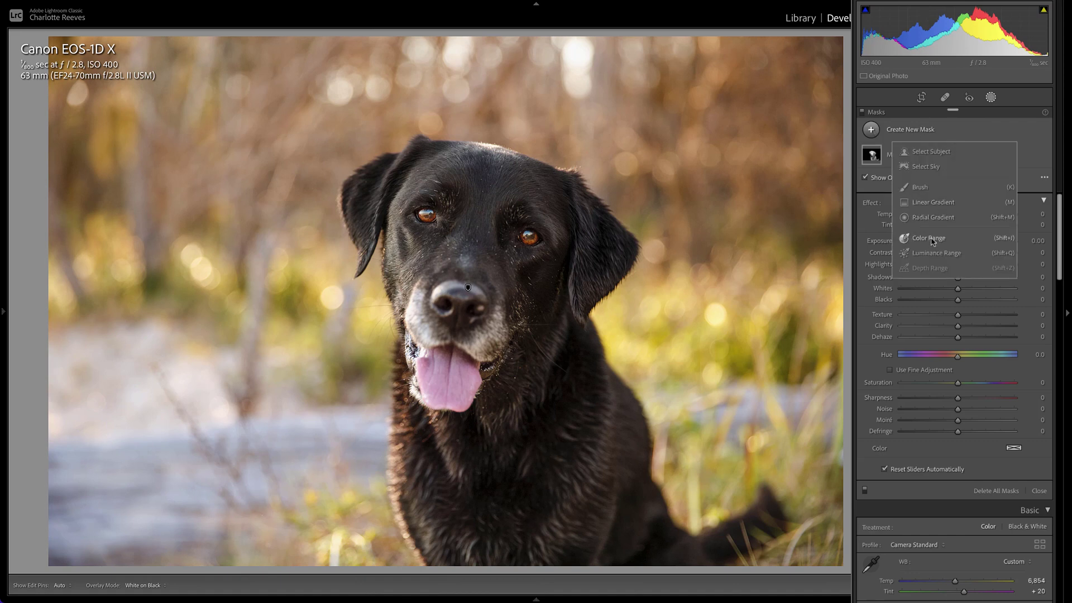
{"action": "left_click", "coordinate": [931, 152]}
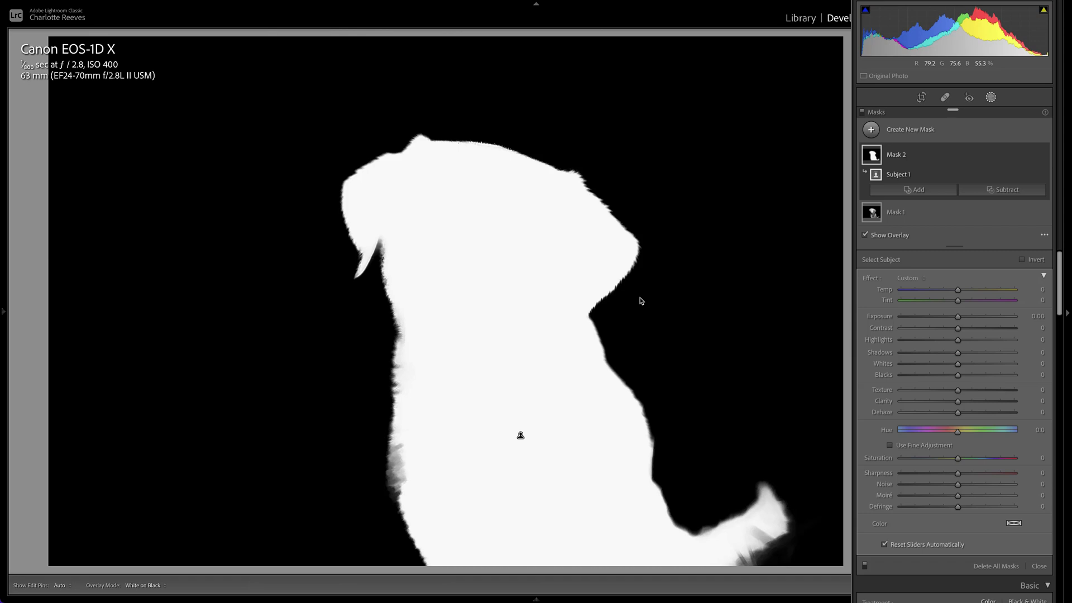
{"action": "key", "text": "o"}
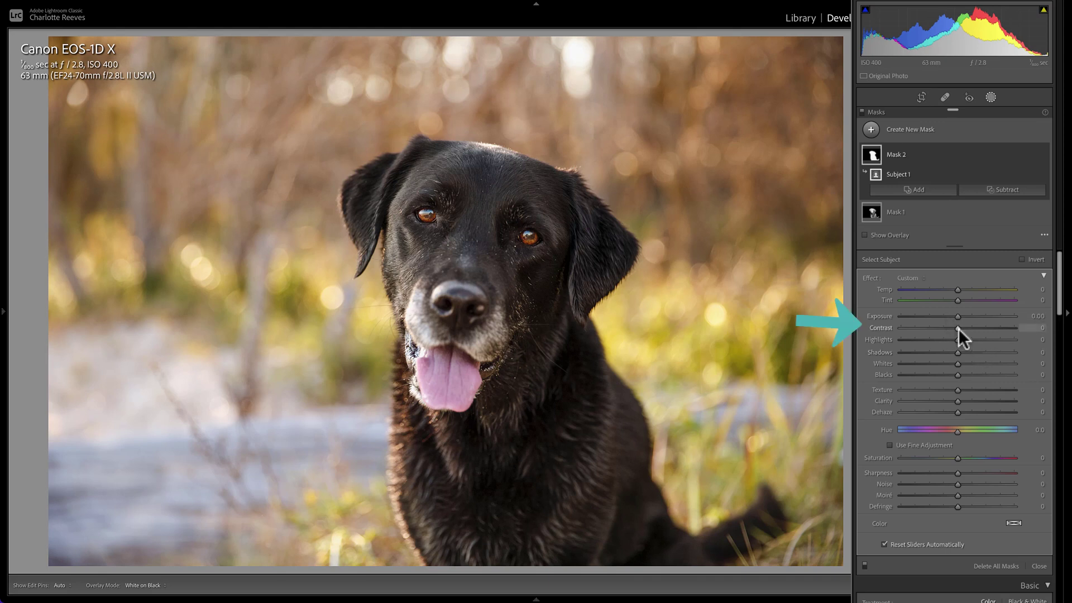
Give the dog's subject mask Contrast 11, Blacks −4 and Dehaze 2
{"action": "left_click_drag", "start_coordinate": [957, 327], "coordinate": [963, 329]}
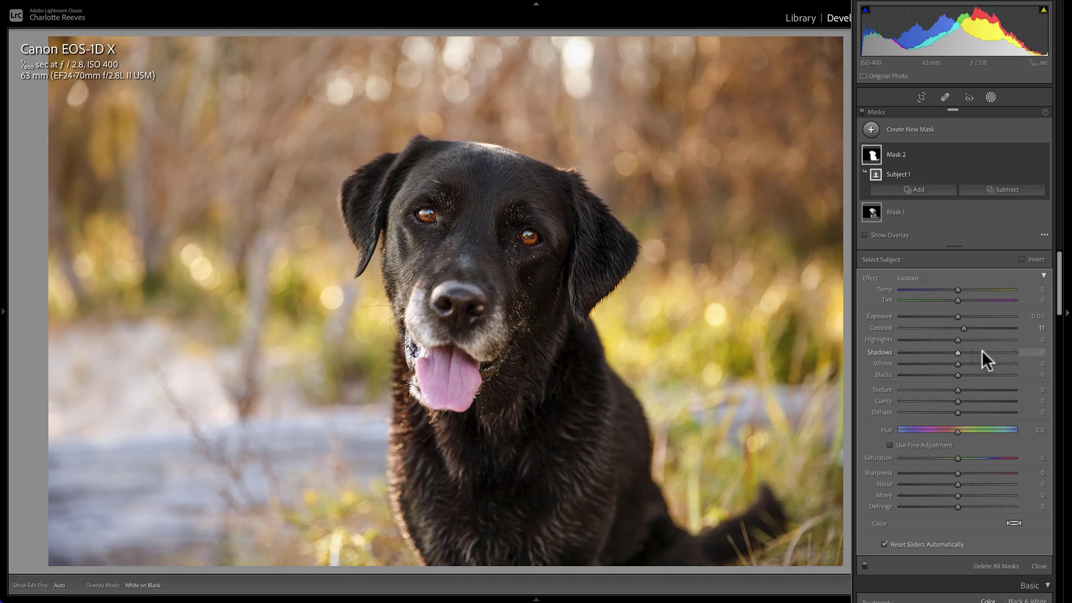
{"action": "left_click_drag", "start_coordinate": [957, 374], "coordinate": [955, 376]}
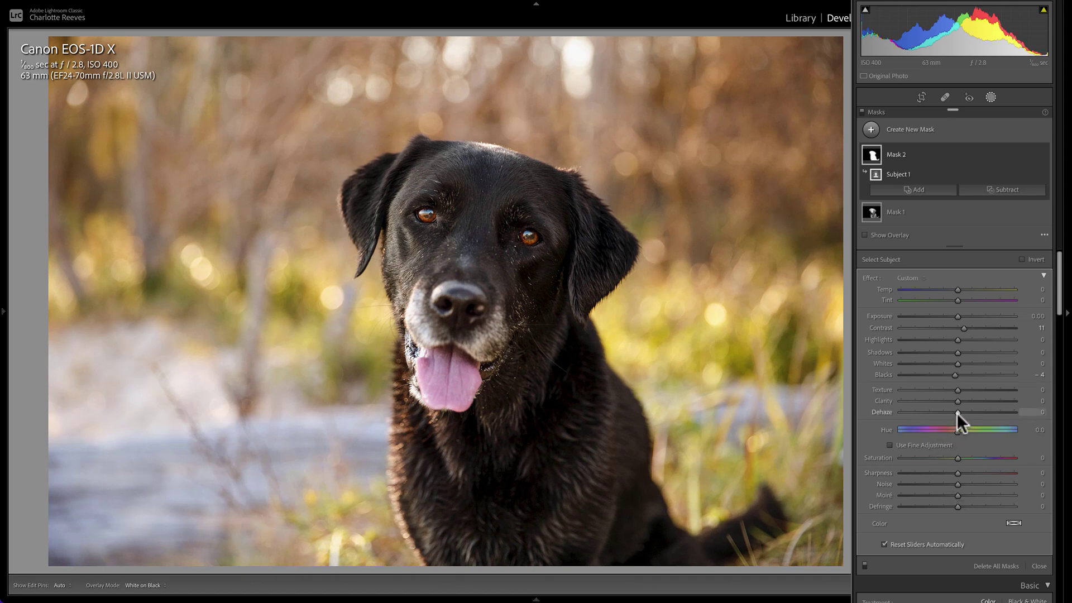
{"action": "left_click_drag", "start_coordinate": [956, 413], "coordinate": [959, 413]}
{"action": "mouse_move", "coordinate": [1042, 159]}
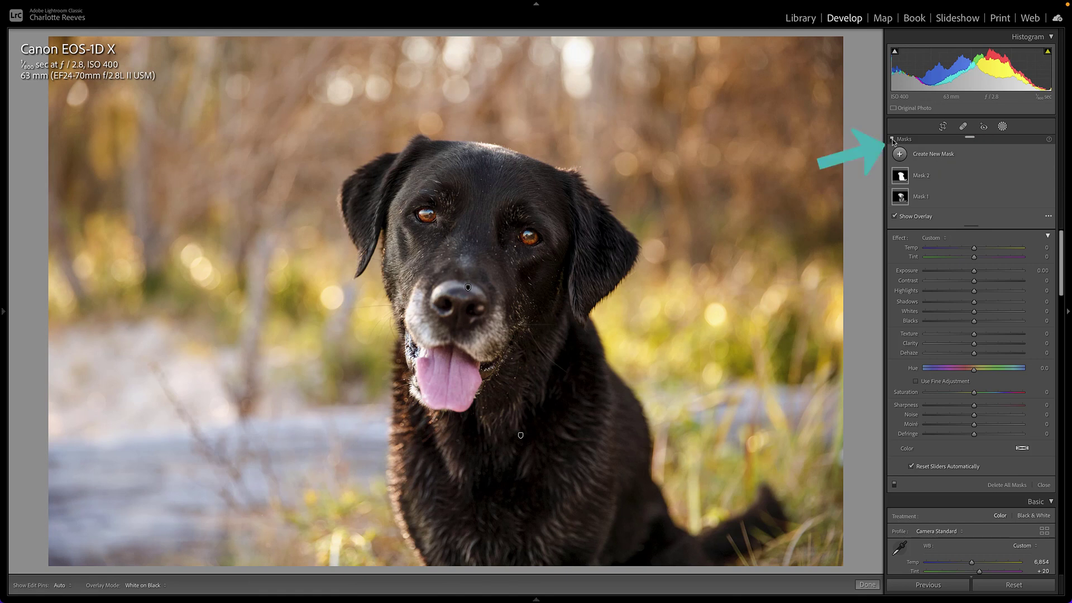
{"action": "left_click", "coordinate": [892, 140]}
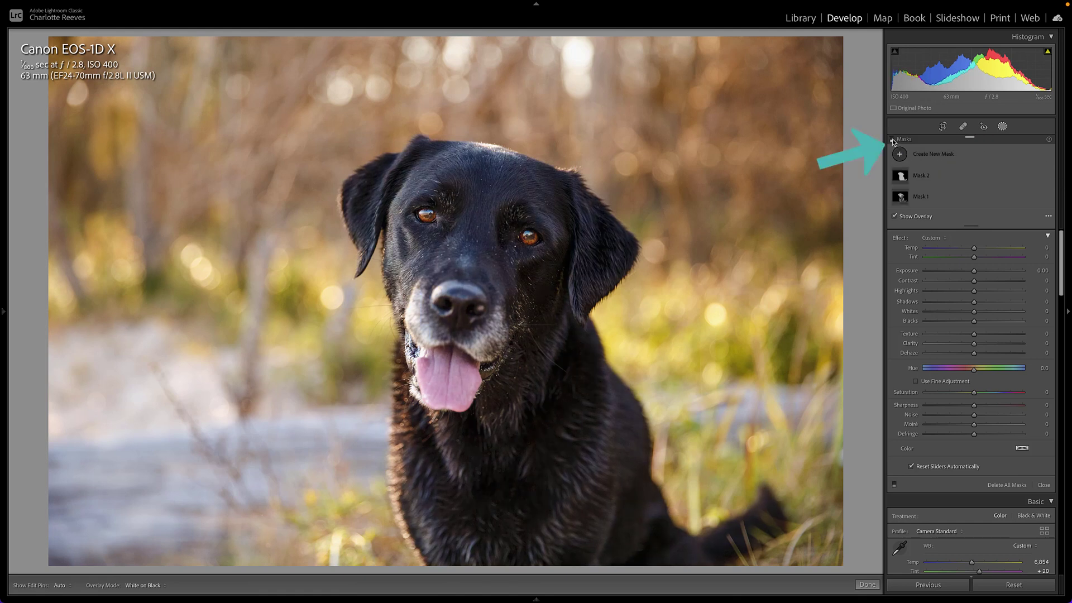
{"action": "left_click", "coordinate": [893, 140]}
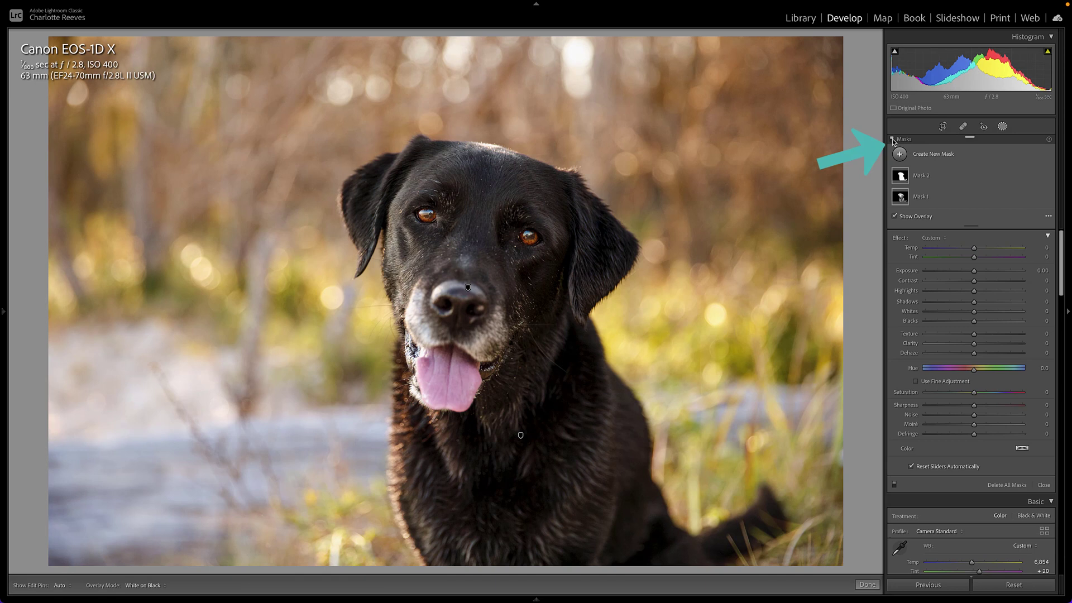